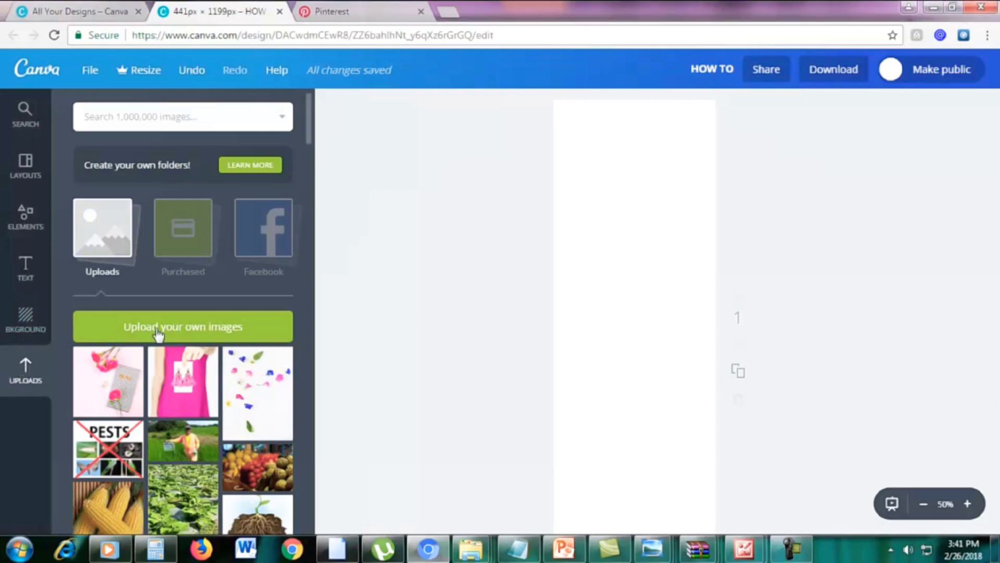
Step: Browse the STOCK PHOTOS folder and place the uploaded photo of pink carnations and a striped notebook on the blank page
{"action": "left_click", "coordinate": [176, 333]}
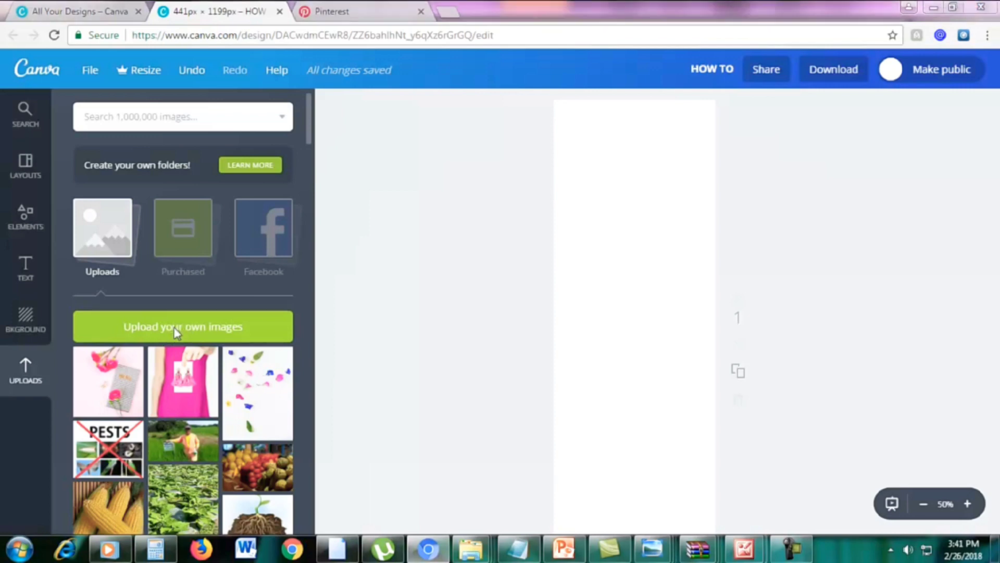
{"action": "left_click_drag", "start_coordinate": [993, 154], "coordinate": [992, 202]}
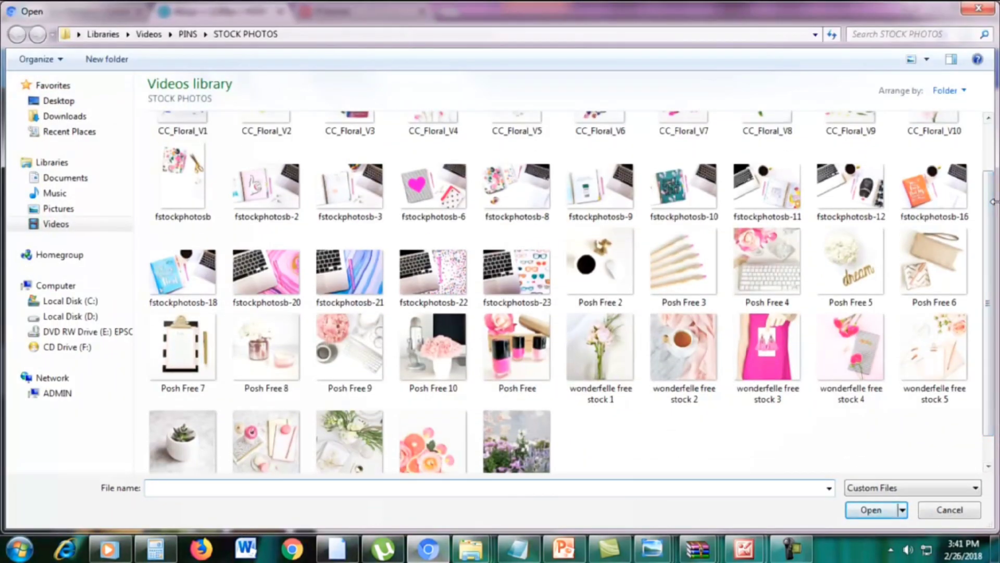
{"action": "double_click", "coordinate": [845, 347]}
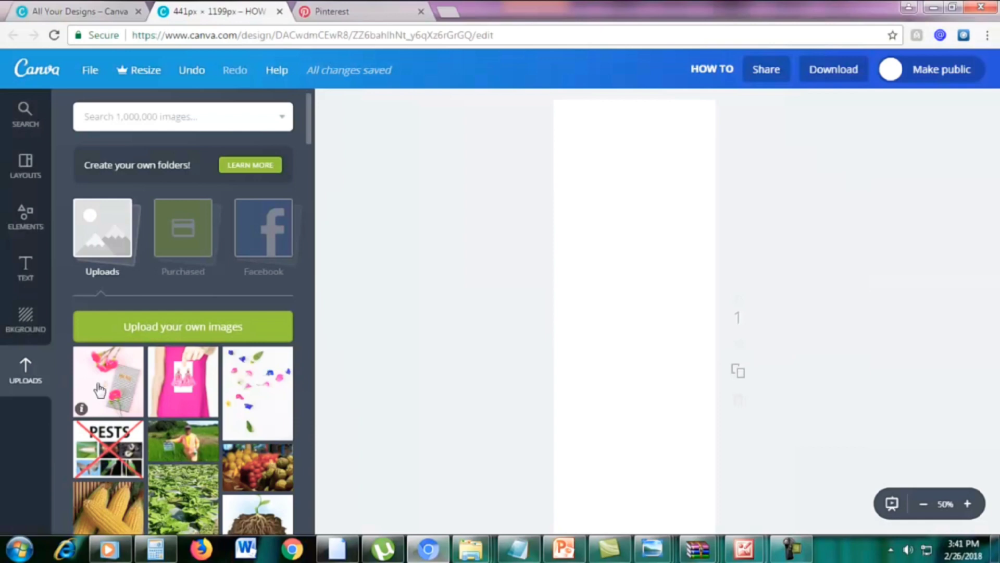
{"action": "left_click_drag", "start_coordinate": [98, 384], "coordinate": [640, 374]}
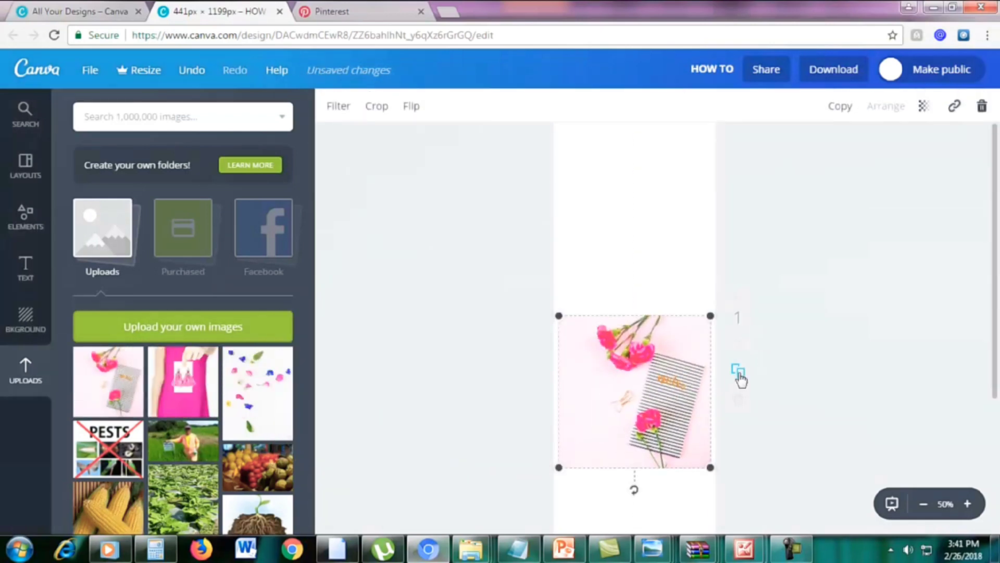
Step: Enlarge the carnation photo past the page edges so that it covers the whole page as a background
{"action": "scroll", "coordinate": [739, 379], "scroll_direction": "down", "scroll_amount": 1}
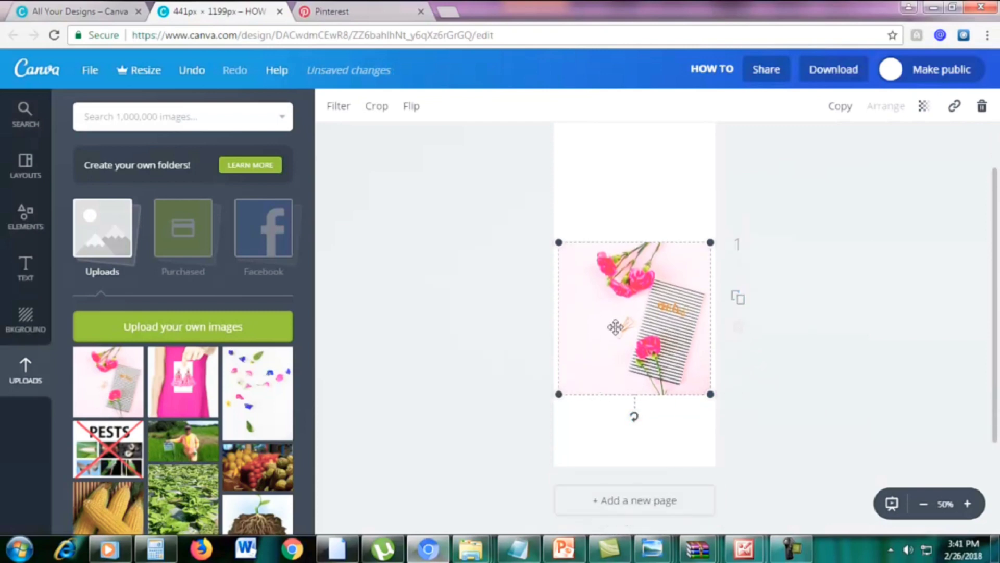
{"action": "scroll", "coordinate": [664, 327], "scroll_direction": "up", "scroll_amount": 1}
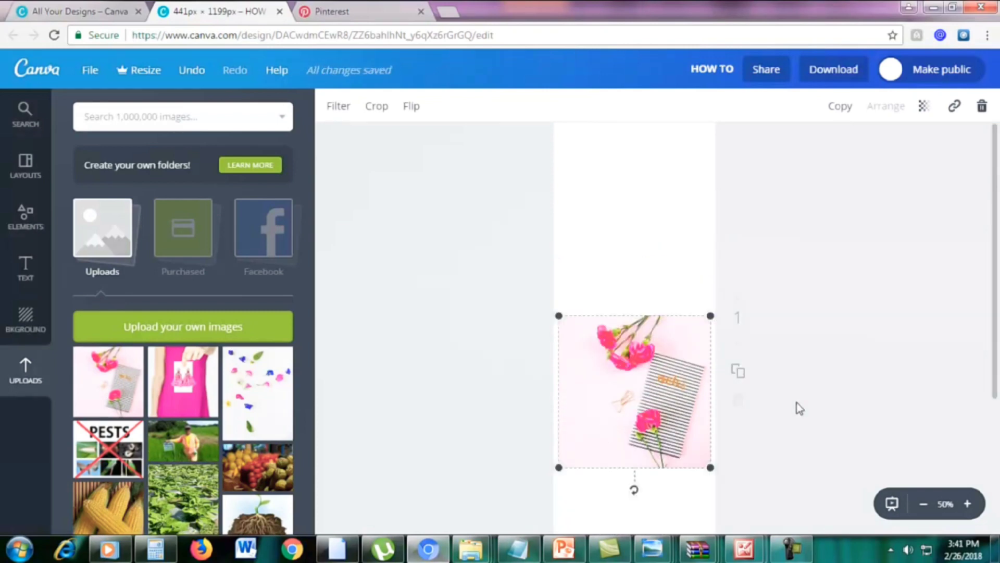
{"action": "scroll", "coordinate": [797, 406], "scroll_direction": "down", "scroll_amount": 1}
{"action": "left_click", "coordinate": [925, 504]}
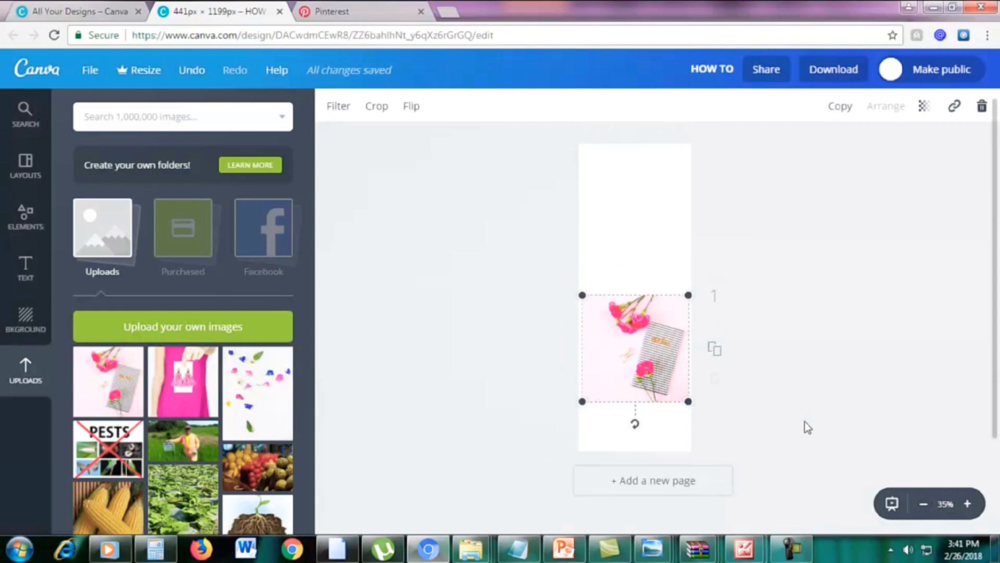
{"action": "left_click_drag", "start_coordinate": [582, 412], "coordinate": [589, 480]}
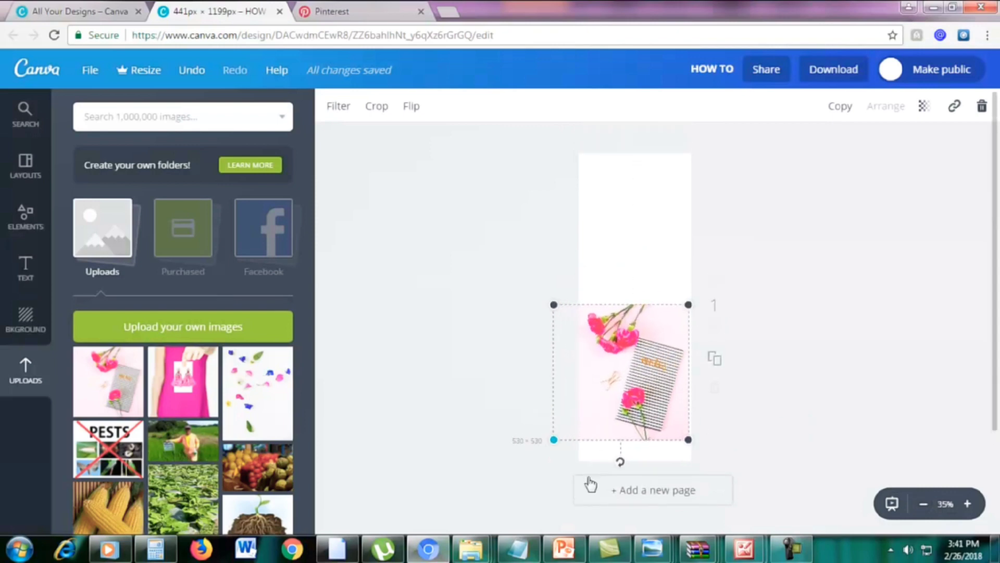
{"action": "left_click_drag", "start_coordinate": [691, 305], "coordinate": [840, 144]}
{"action": "left_click_drag", "start_coordinate": [556, 447], "coordinate": [531, 466]}
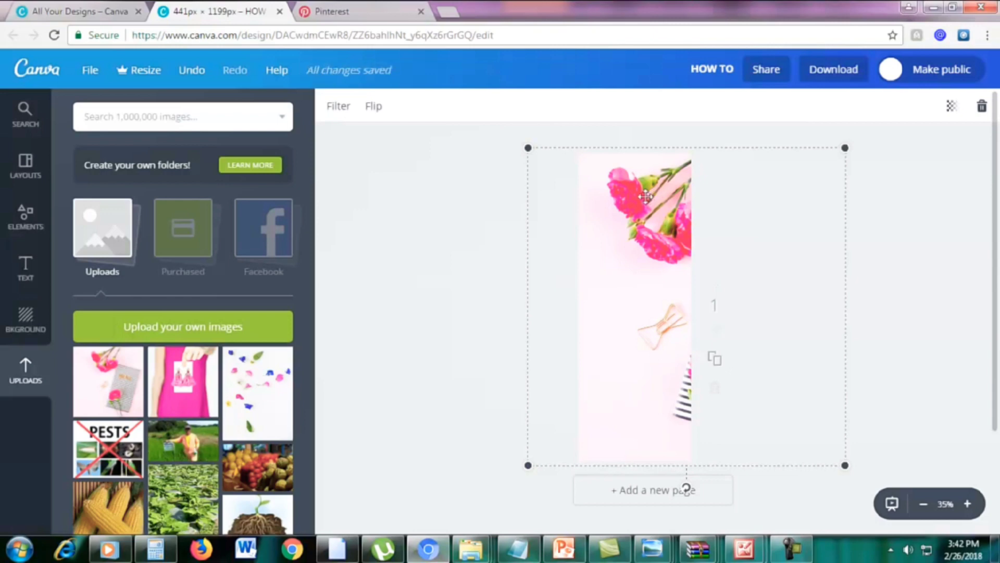
Step: Try a horizontal flip of the background photo, flip it vertically instead, and compare it with the existing motivation tips pin
{"action": "left_click", "coordinate": [374, 107]}
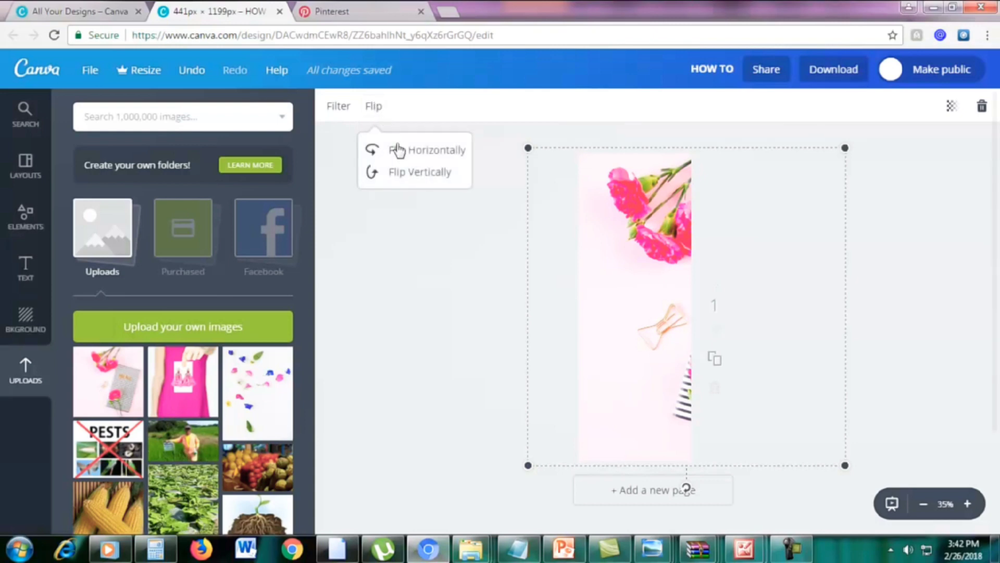
{"action": "left_click", "coordinate": [418, 154]}
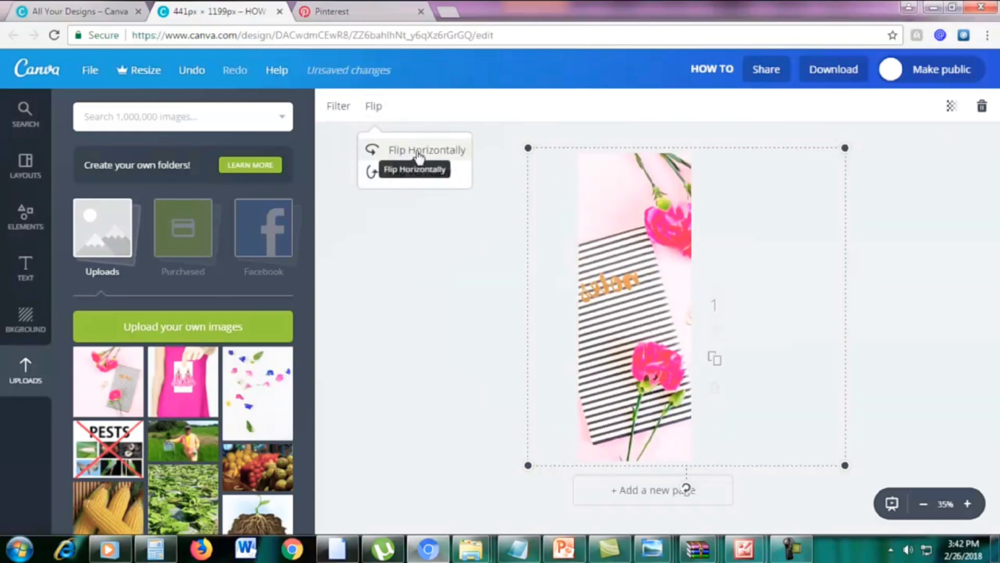
{"action": "left_click", "coordinate": [418, 154]}
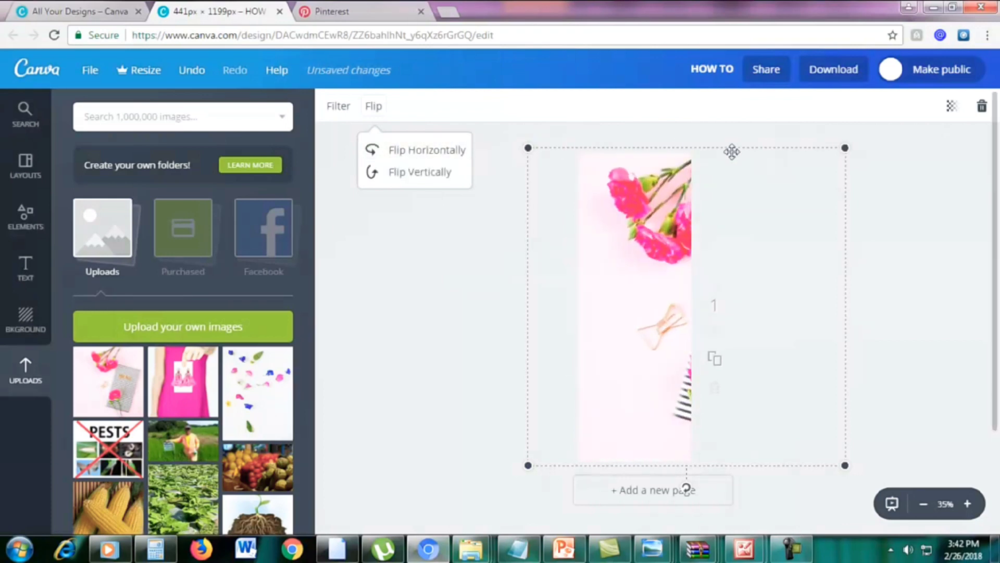
{"action": "left_click", "coordinate": [414, 173]}
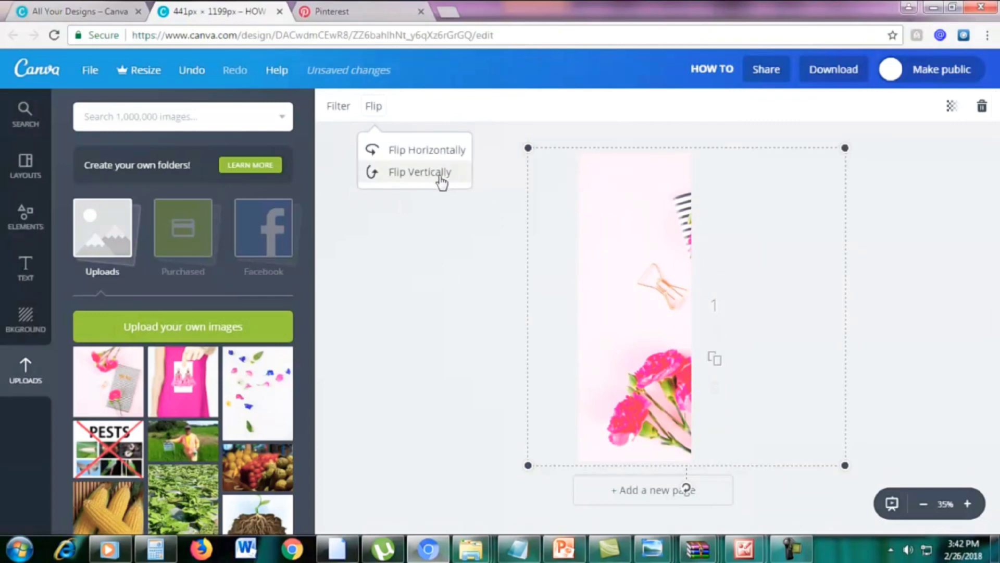
{"action": "left_click", "coordinate": [912, 336]}
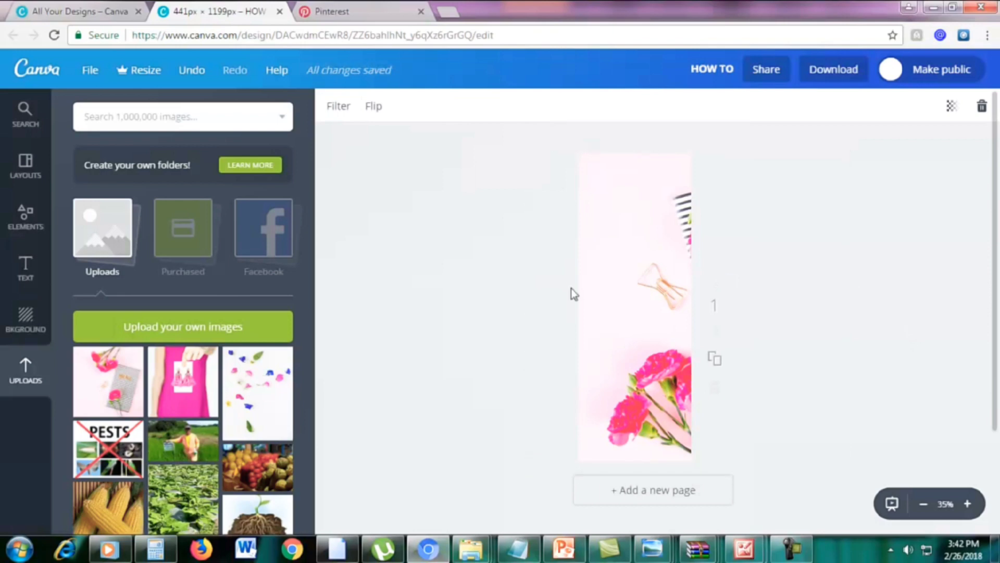
{"action": "left_click", "coordinate": [98, 10]}
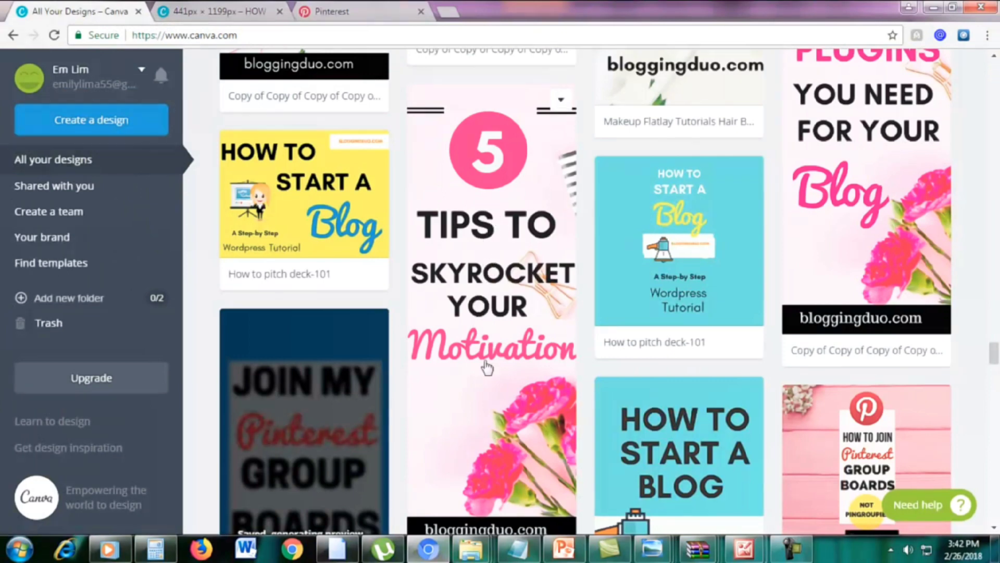
{"action": "left_click", "coordinate": [226, 14]}
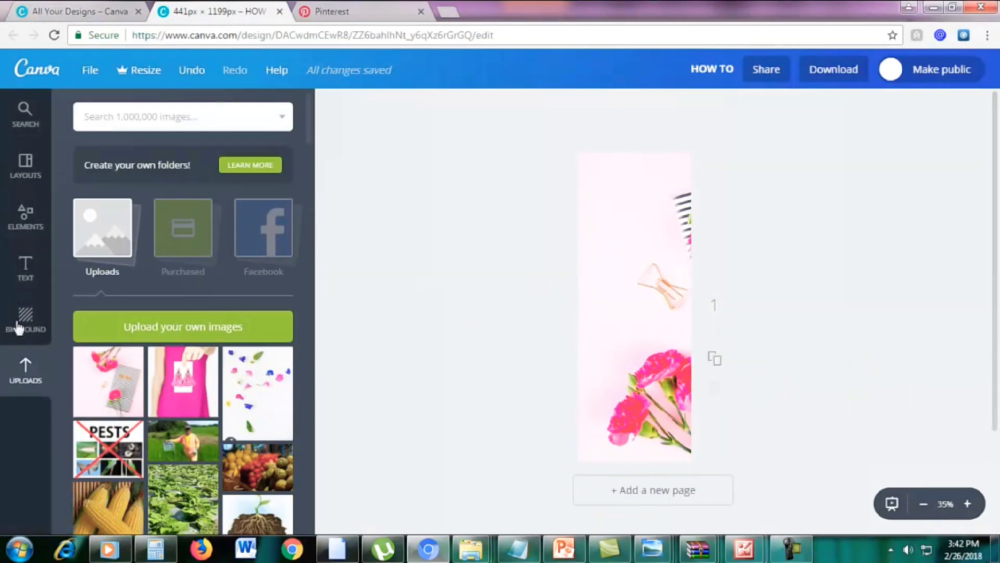
Step: Add a solid circle shape to the upper part of the page, shrink it and centre it horizontally above the paper clip
{"action": "left_click", "coordinate": [26, 225]}
{"action": "scroll", "coordinate": [153, 250], "scroll_direction": "up", "scroll_amount": 2}
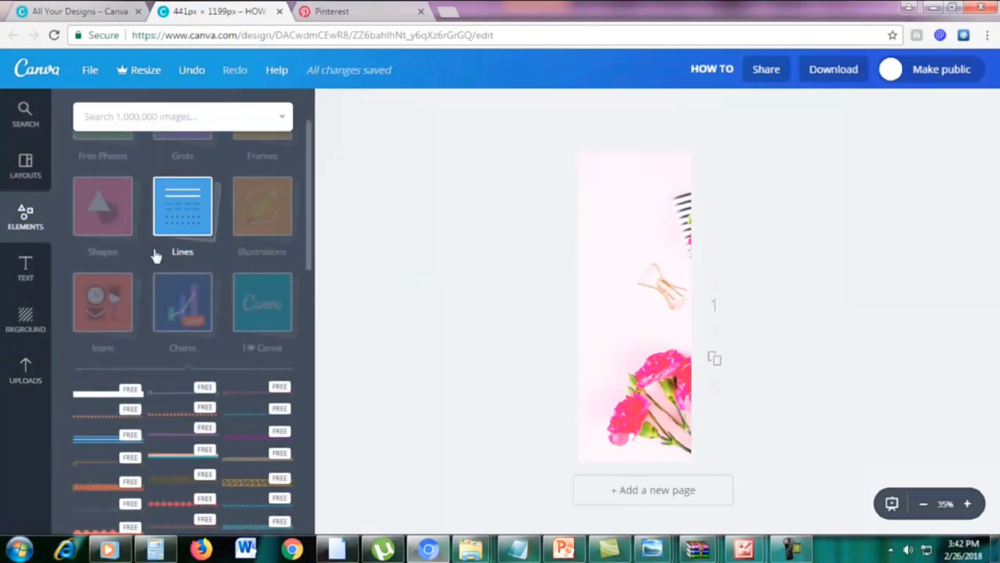
{"action": "scroll", "coordinate": [156, 255], "scroll_direction": "up", "scroll_amount": 2}
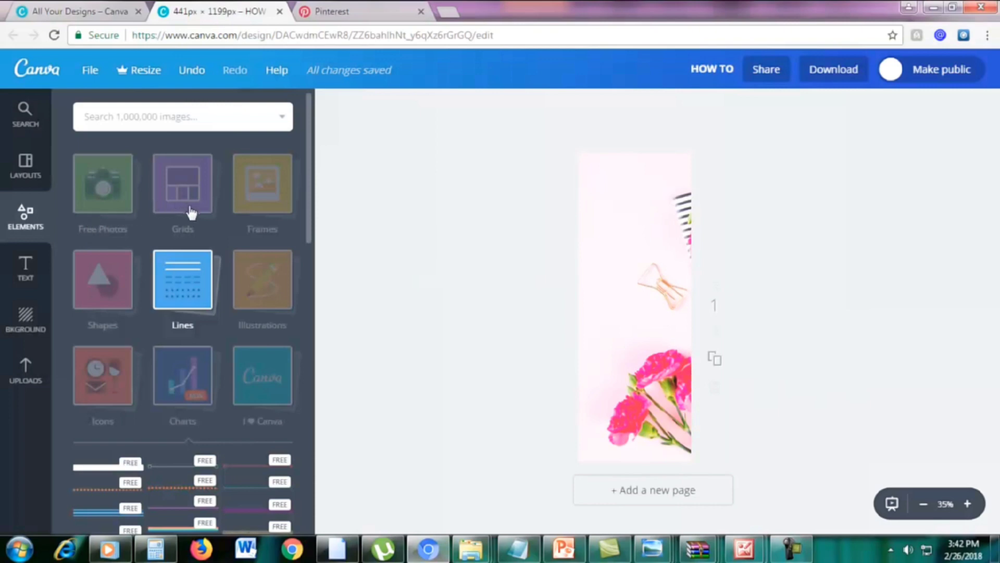
{"action": "left_click", "coordinate": [94, 294]}
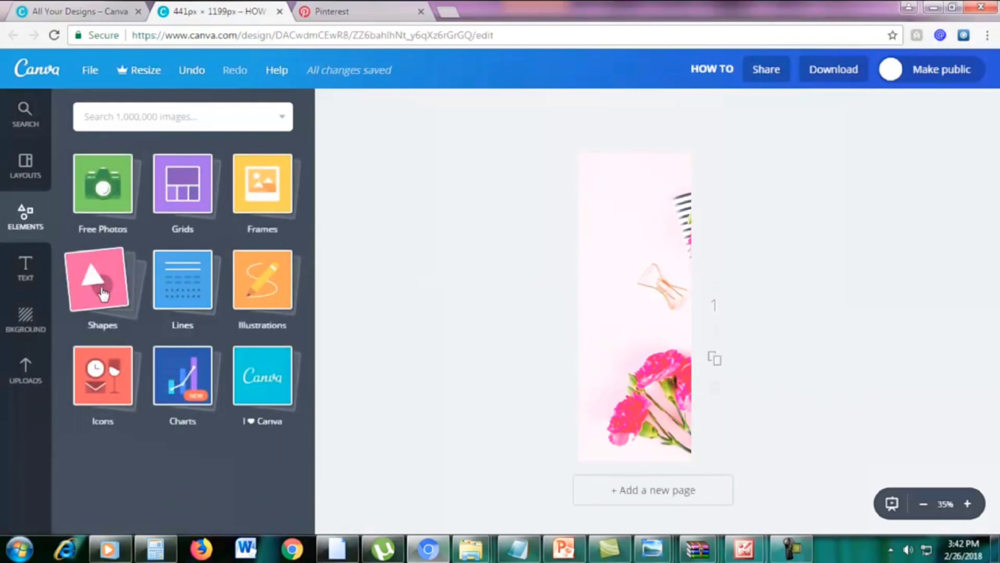
{"action": "left_click", "coordinate": [103, 295]}
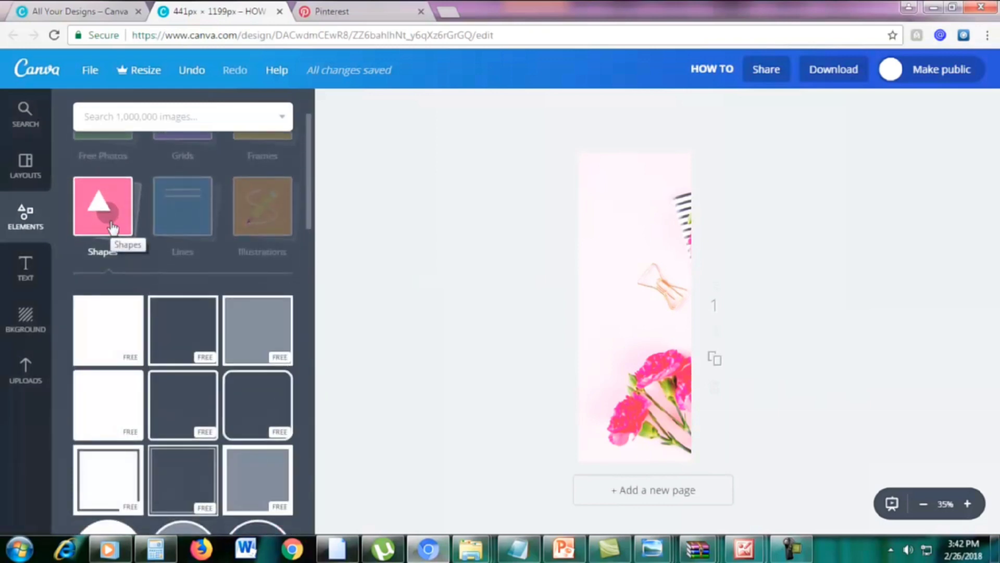
{"action": "scroll", "coordinate": [112, 229], "scroll_direction": "down", "scroll_amount": 2}
{"action": "scroll", "coordinate": [113, 237], "scroll_direction": "down", "scroll_amount": 2}
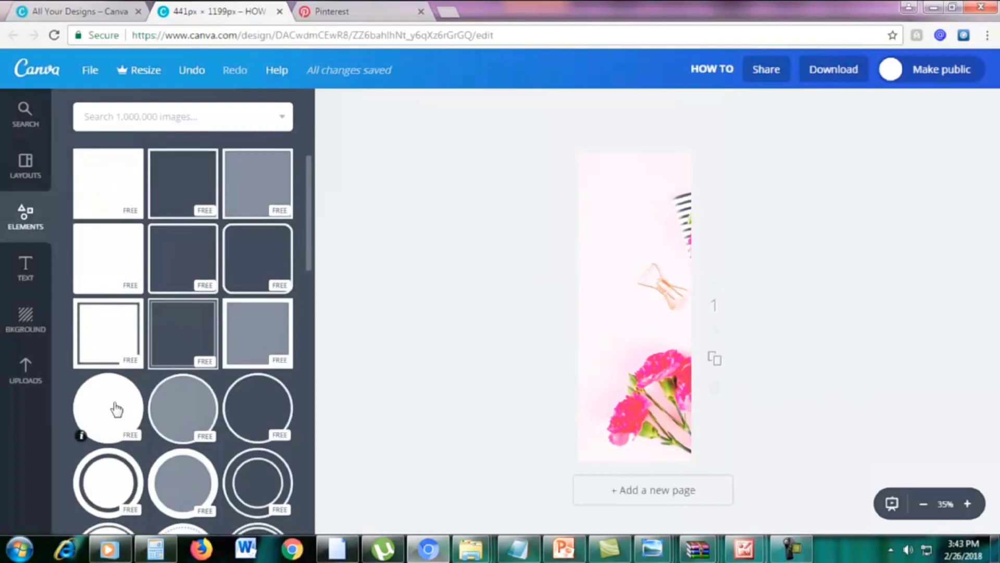
{"action": "left_click_drag", "start_coordinate": [114, 410], "coordinate": [649, 208]}
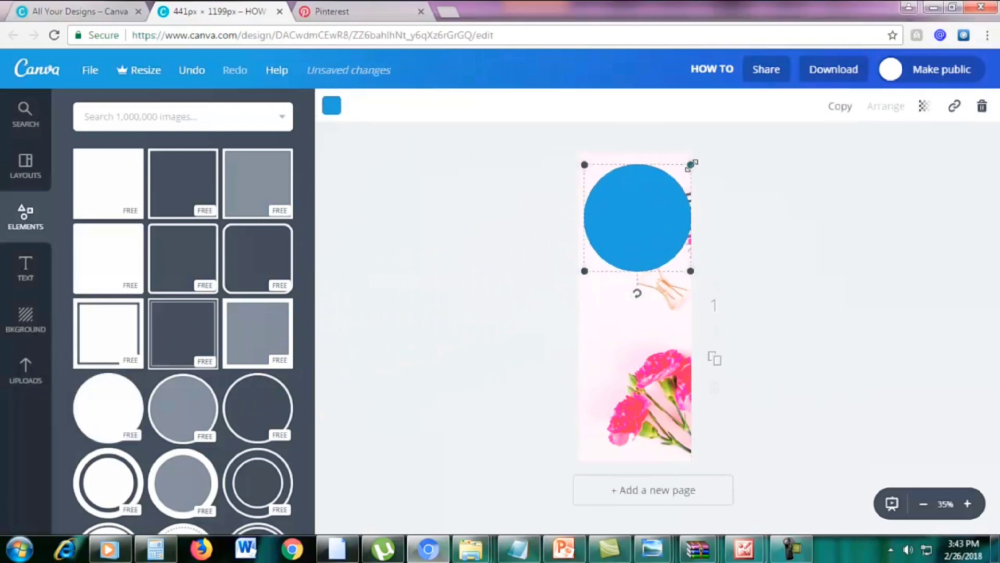
{"action": "left_click_drag", "start_coordinate": [692, 165], "coordinate": [658, 198]}
{"action": "left_click_drag", "start_coordinate": [620, 229], "coordinate": [636, 198]}
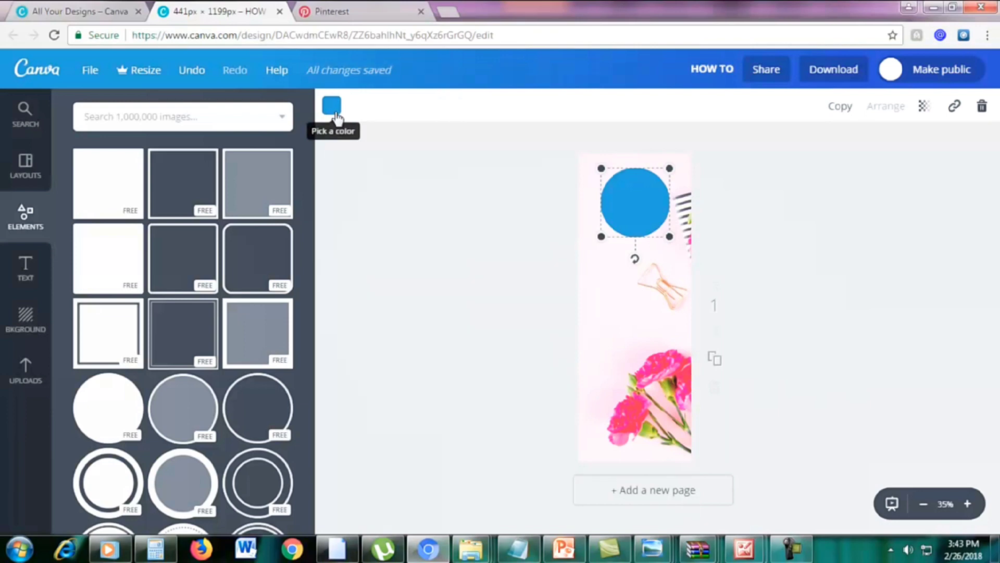
Step: Recolor the circle with the lighter of the two pink document colors
{"action": "left_click", "coordinate": [334, 108]}
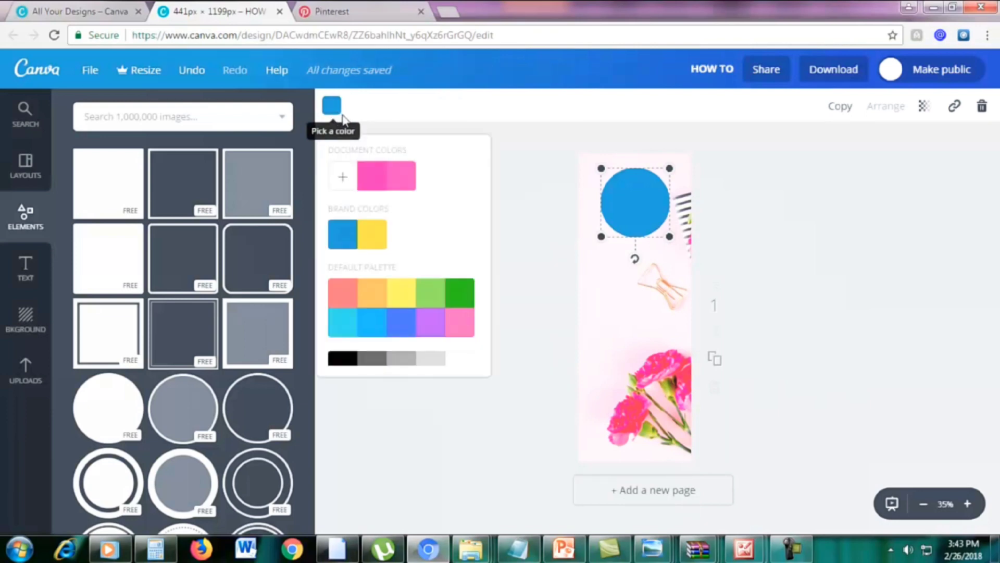
{"action": "left_click", "coordinate": [373, 178]}
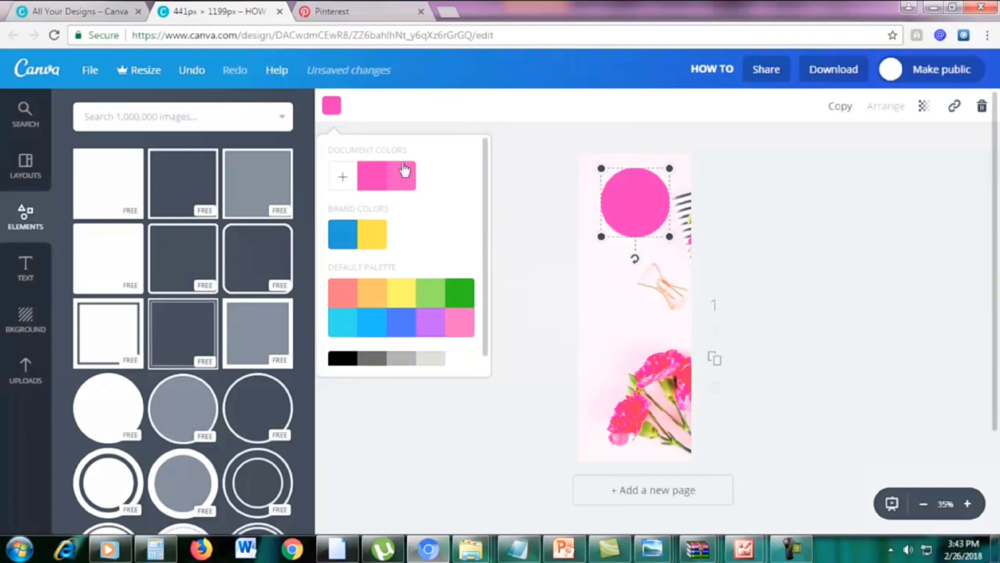
{"action": "scroll", "coordinate": [452, 247], "scroll_direction": "down", "scroll_amount": 1}
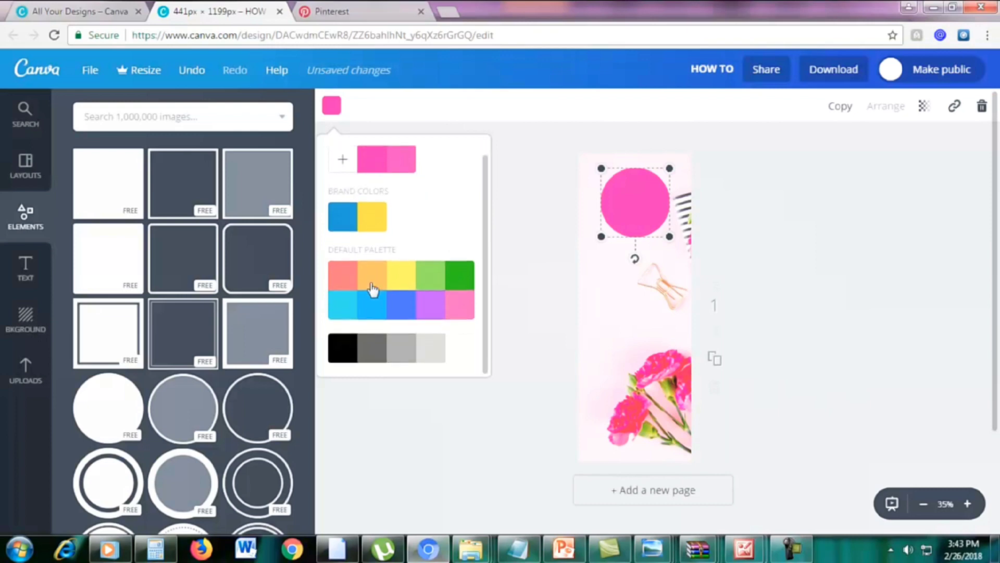
{"action": "scroll", "coordinate": [405, 231], "scroll_direction": "up", "scroll_amount": 1}
{"action": "left_click", "coordinate": [343, 178]}
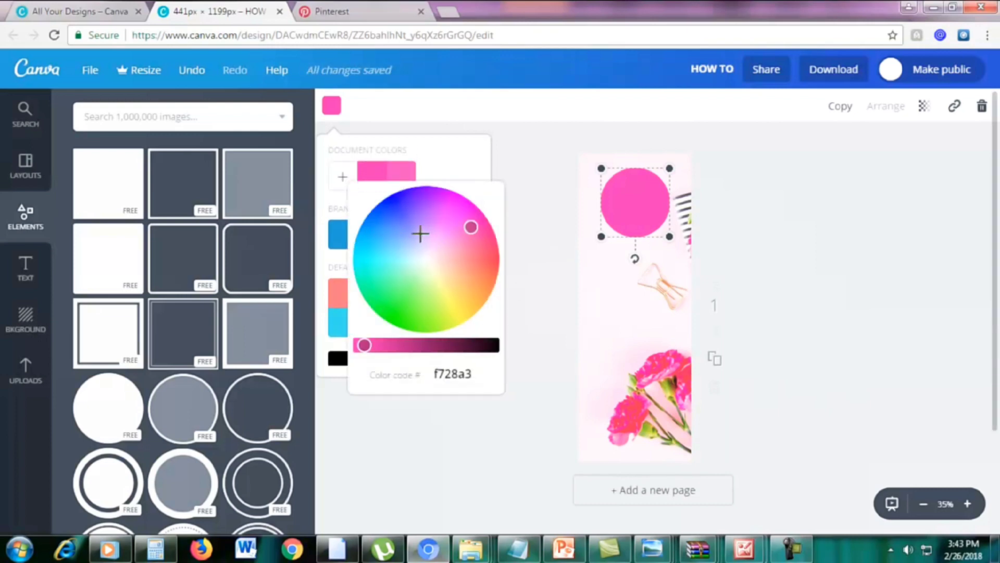
{"action": "left_click", "coordinate": [452, 167]}
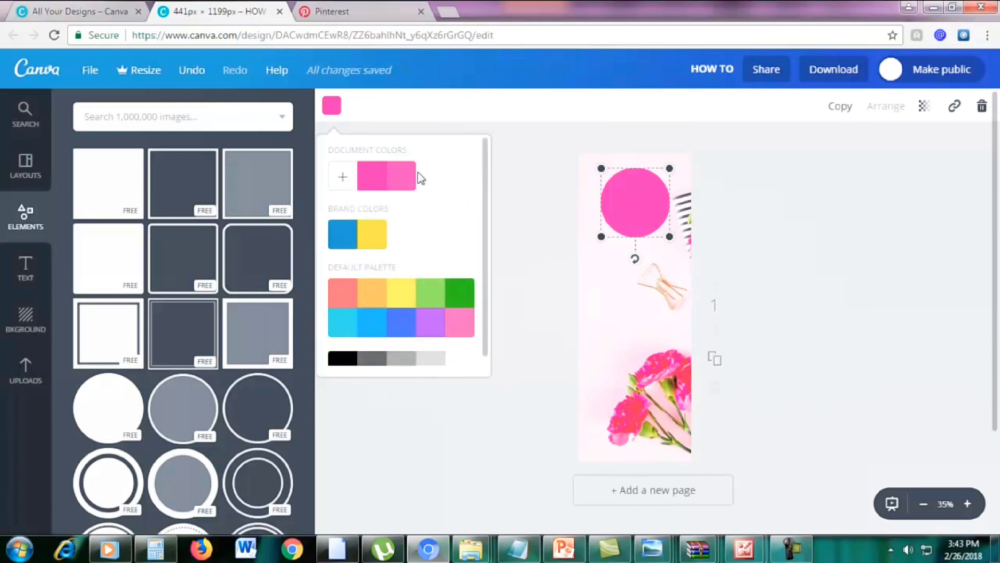
{"action": "left_click", "coordinate": [412, 182]}
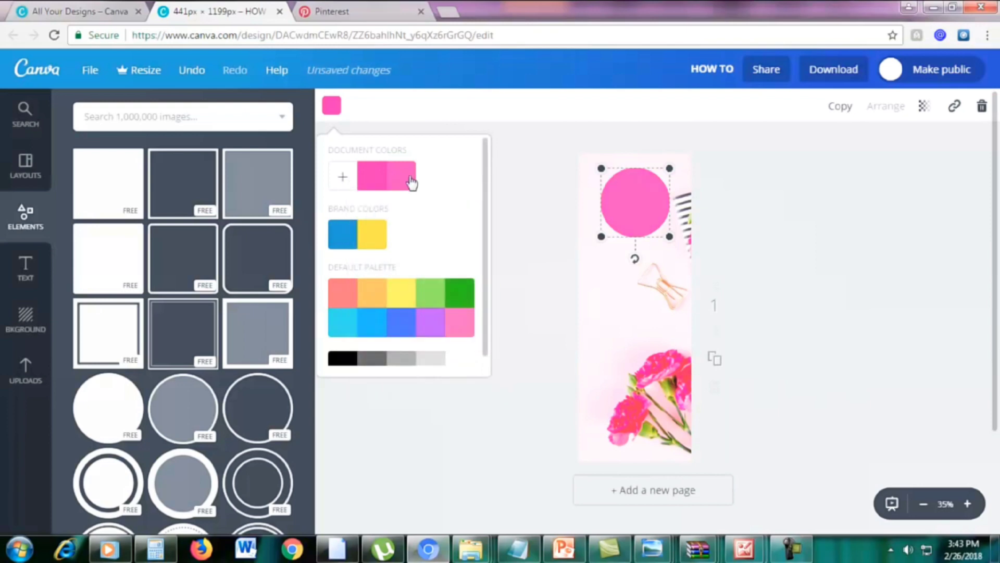
{"action": "left_click", "coordinate": [797, 205]}
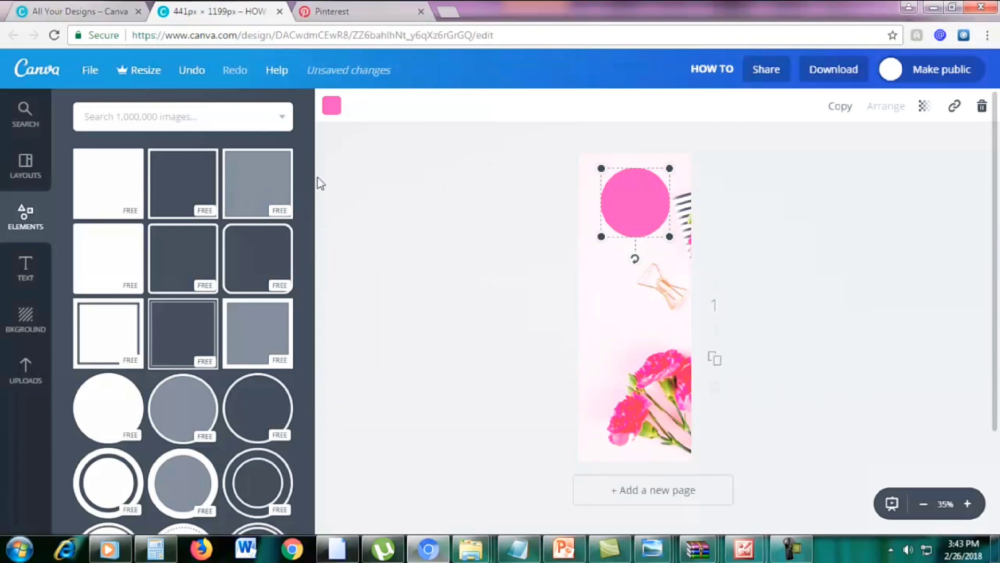
Step: Add a heading reading "5" over the centre of the pink circle and compare it with the existing motivation tips pin
{"action": "left_click", "coordinate": [26, 267]}
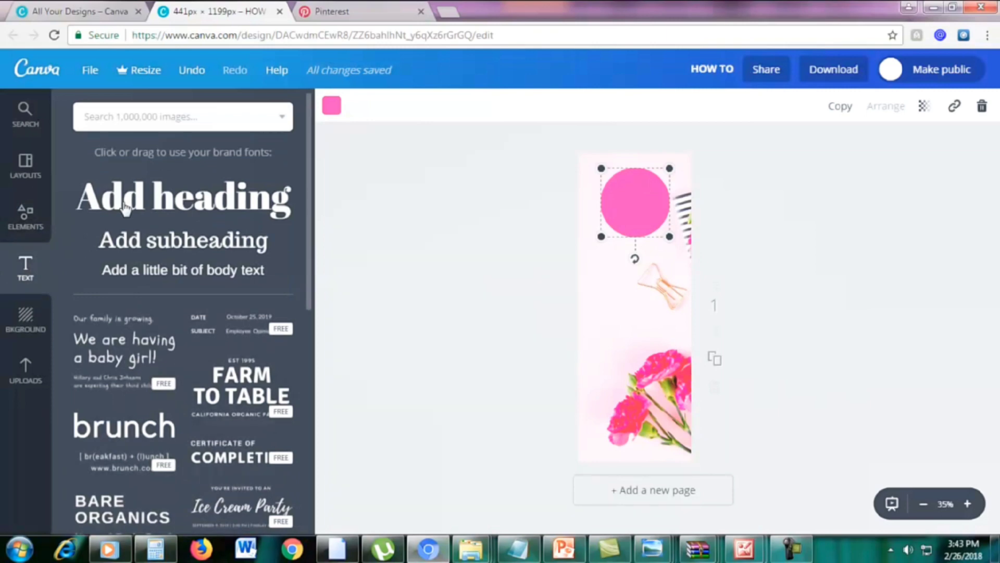
{"action": "left_click", "coordinate": [125, 207]}
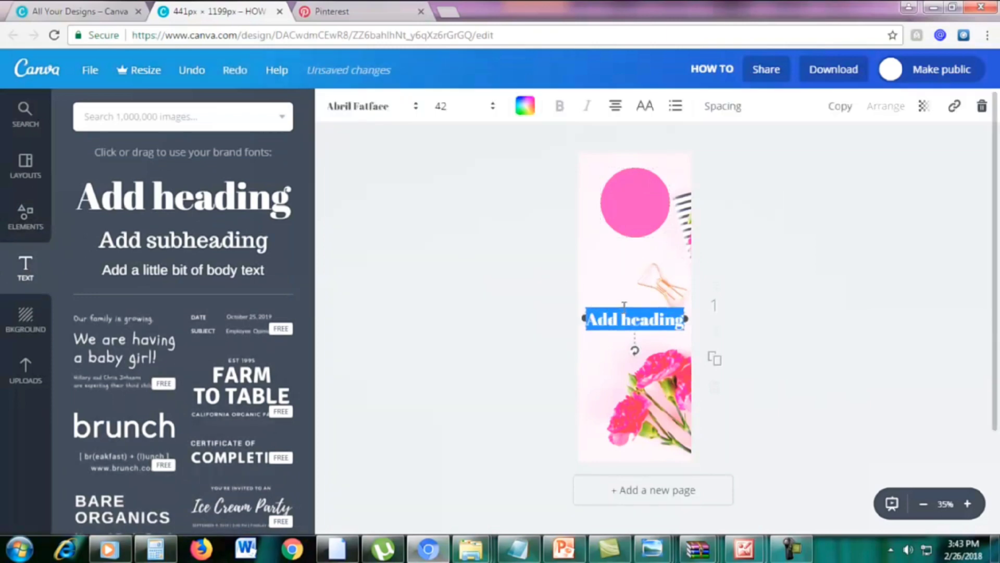
{"action": "left_click_drag", "start_coordinate": [623, 303], "coordinate": [621, 188]}
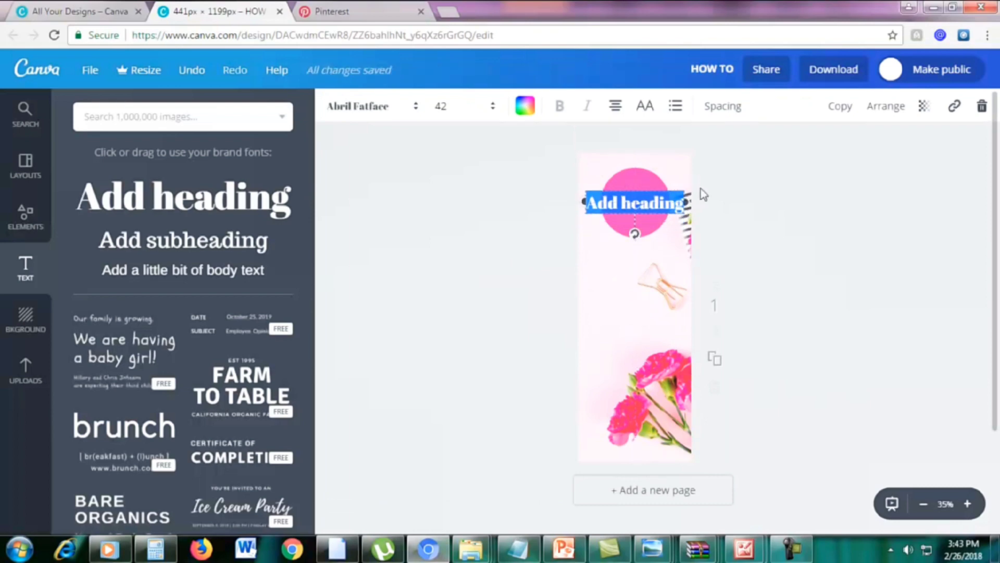
{"action": "type", "text": "5"}
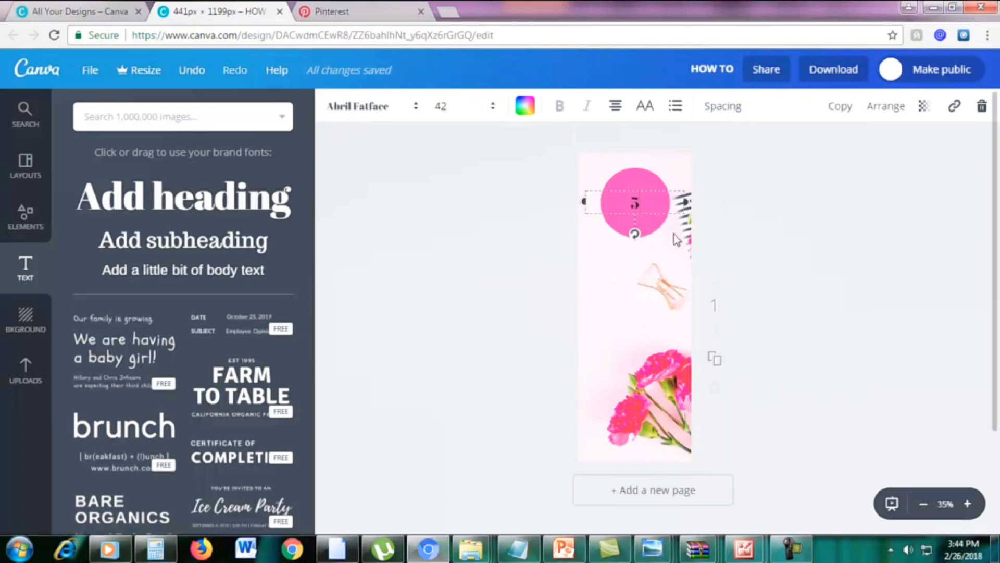
{"action": "left_click", "coordinate": [37, 9]}
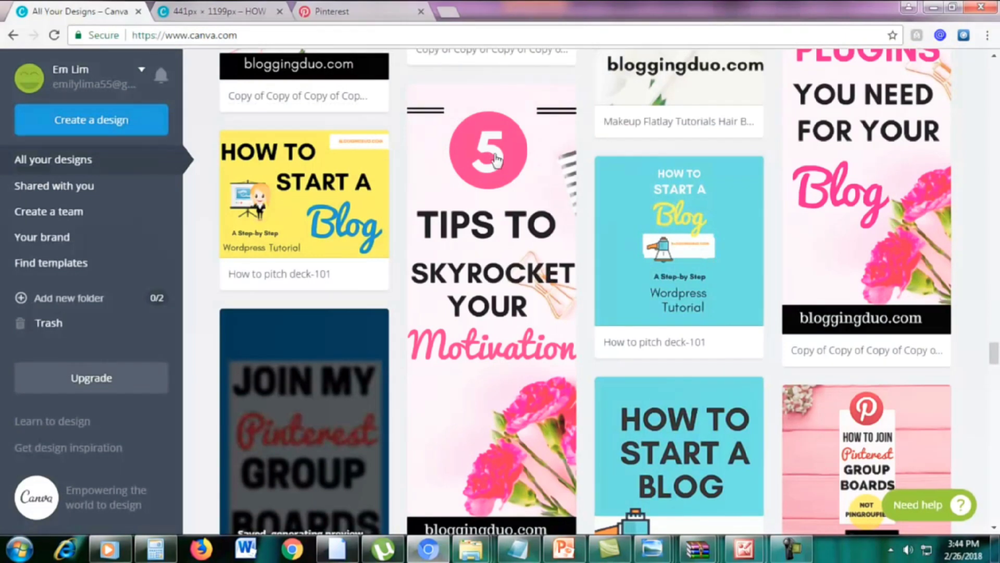
Step: Return to the 441px × 1199px design and enlarge the "5" on the pink circle to font size 56, then 64
{"action": "left_click", "coordinate": [226, 11]}
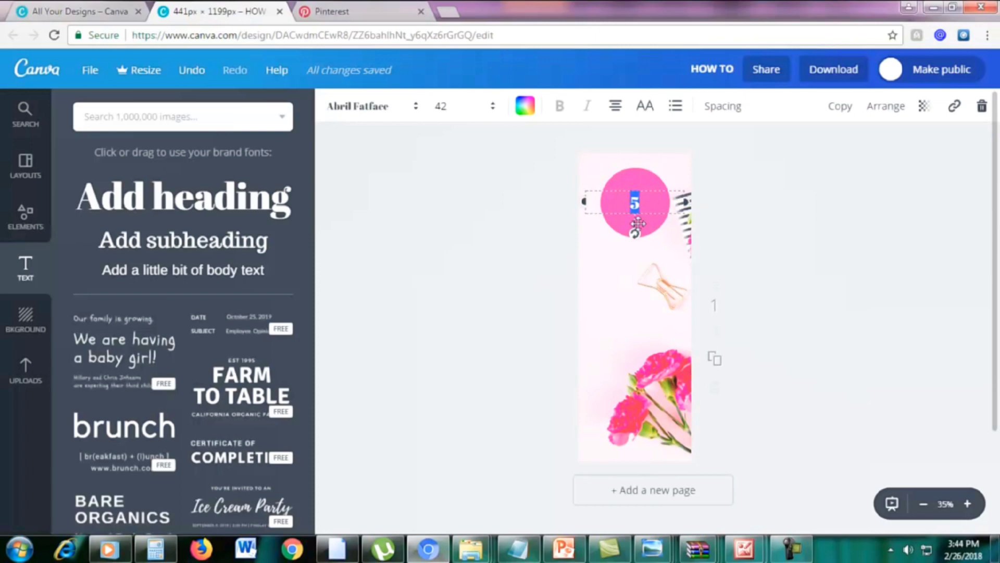
{"action": "left_click", "coordinate": [644, 208]}
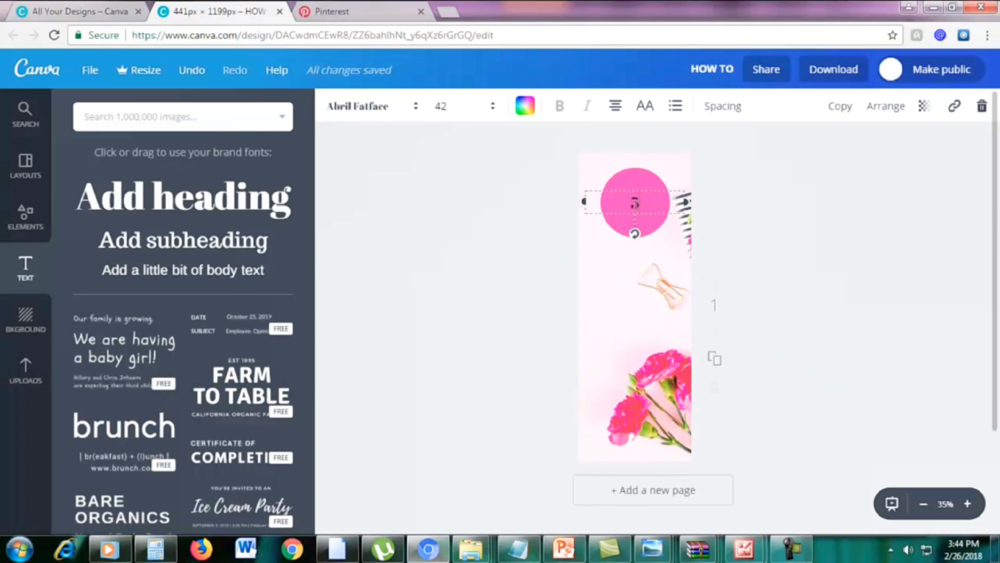
{"action": "left_click", "coordinate": [441, 107]}
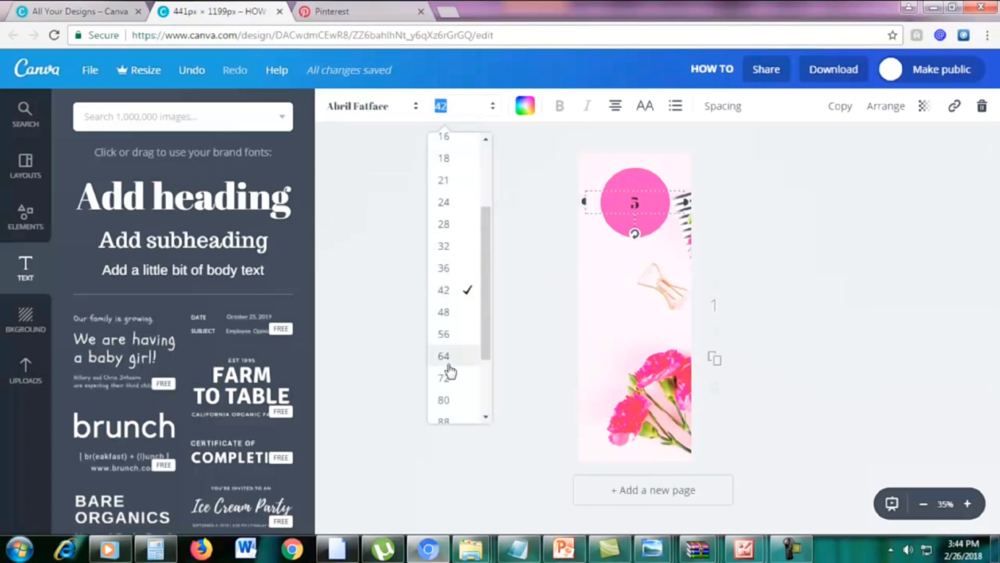
{"action": "left_click", "coordinate": [443, 334]}
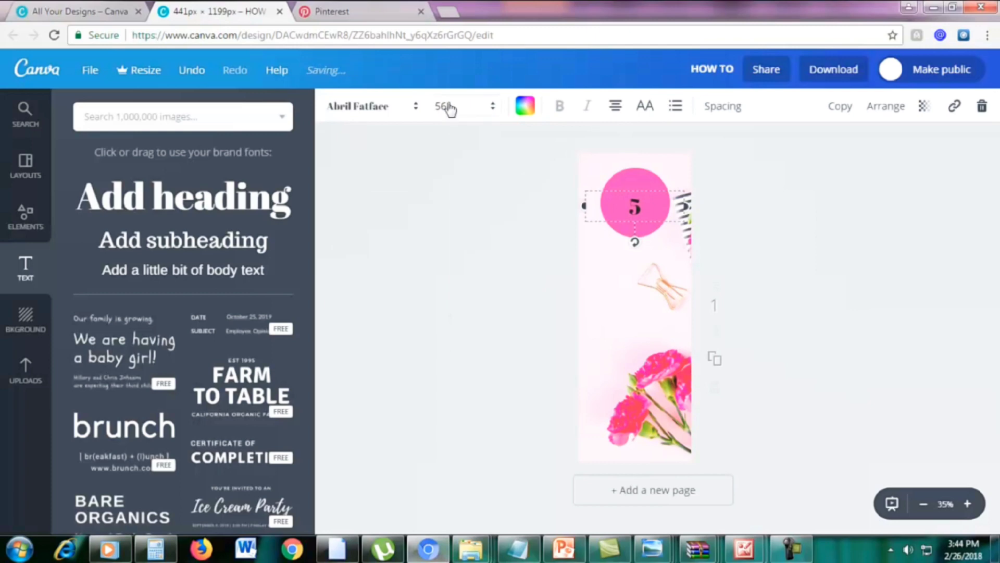
{"action": "left_click", "coordinate": [446, 106]}
{"action": "left_click", "coordinate": [444, 357]}
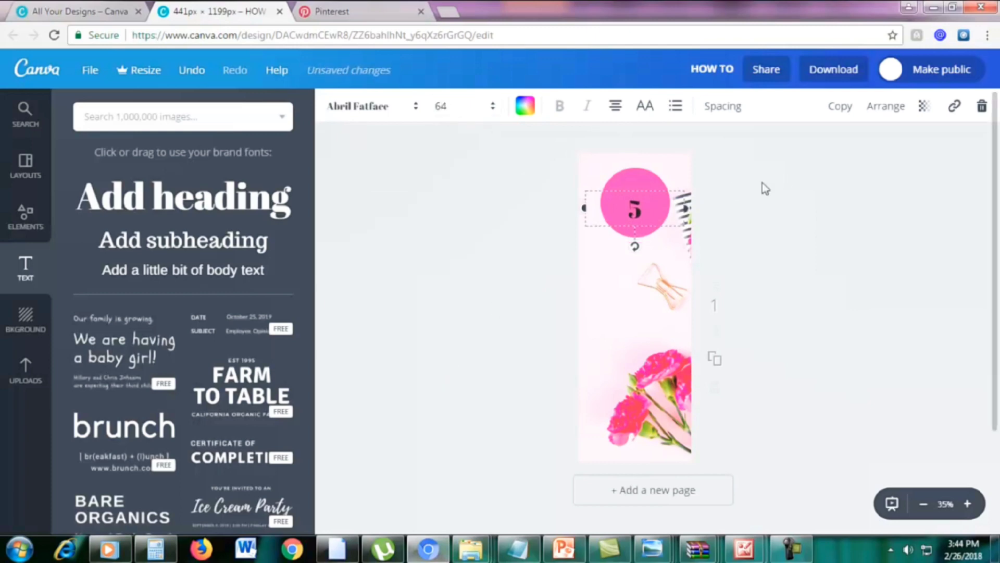
{"action": "left_click", "coordinate": [781, 193]}
Step: Recolor the "5" on the pink circle white
{"action": "left_click", "coordinate": [637, 203]}
{"action": "double_click", "coordinate": [643, 208]}
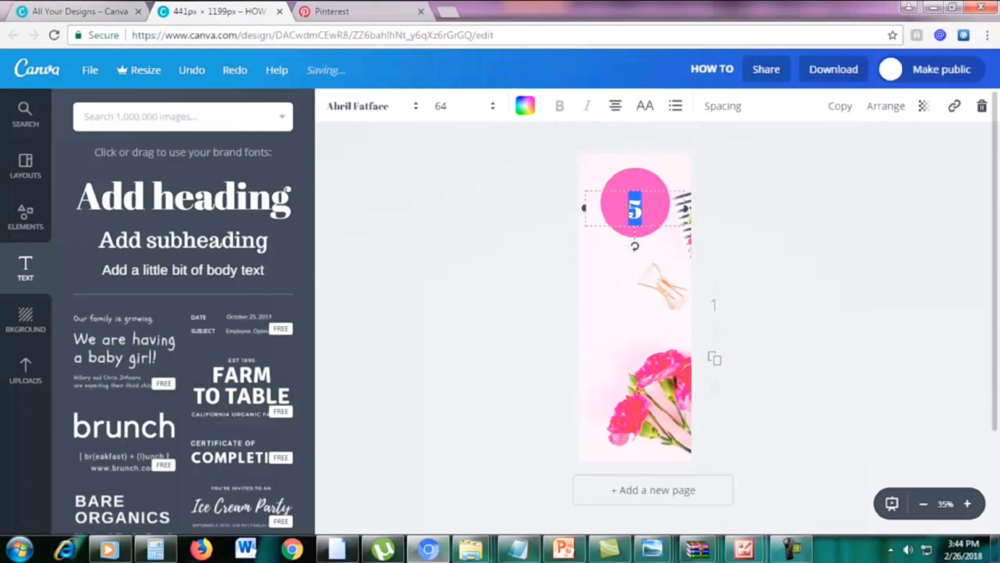
{"action": "left_click", "coordinate": [525, 106]}
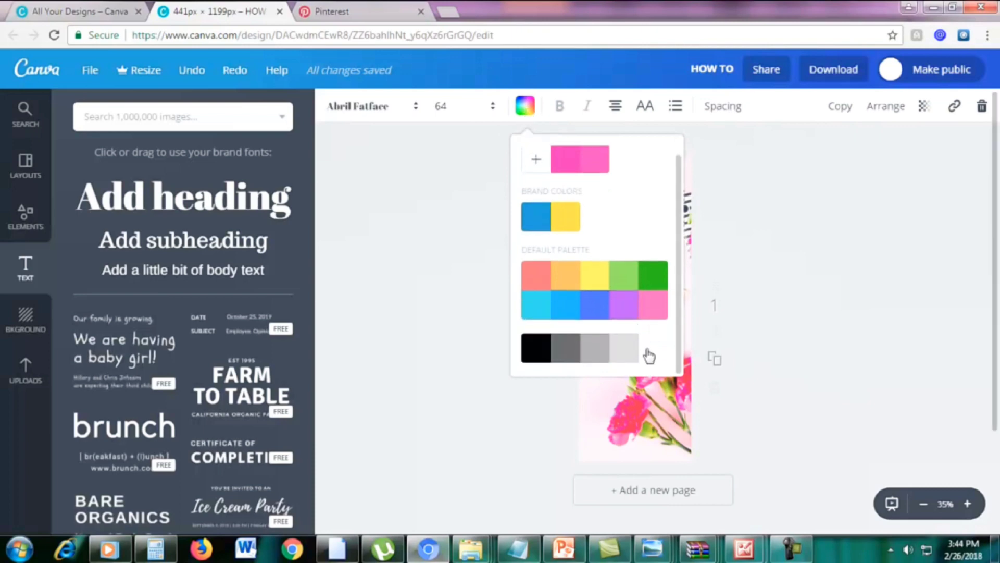
{"action": "left_click", "coordinate": [642, 344]}
{"action": "left_click", "coordinate": [784, 295]}
{"action": "left_click", "coordinate": [816, 263]}
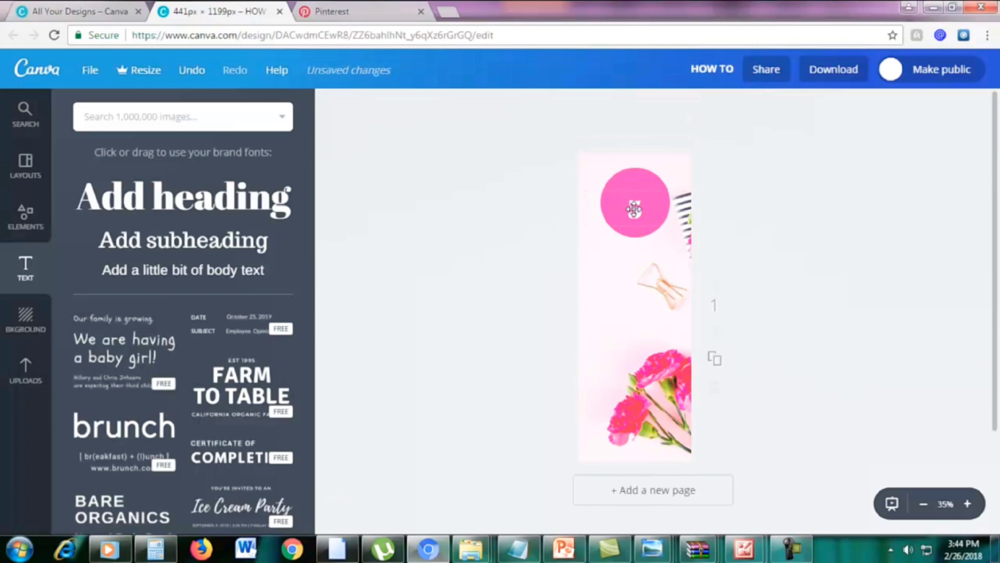
Step: Set the "5" to font size 80 and move it up to the centre of the pink circle
{"action": "left_click", "coordinate": [634, 209]}
{"action": "left_click", "coordinate": [447, 114]}
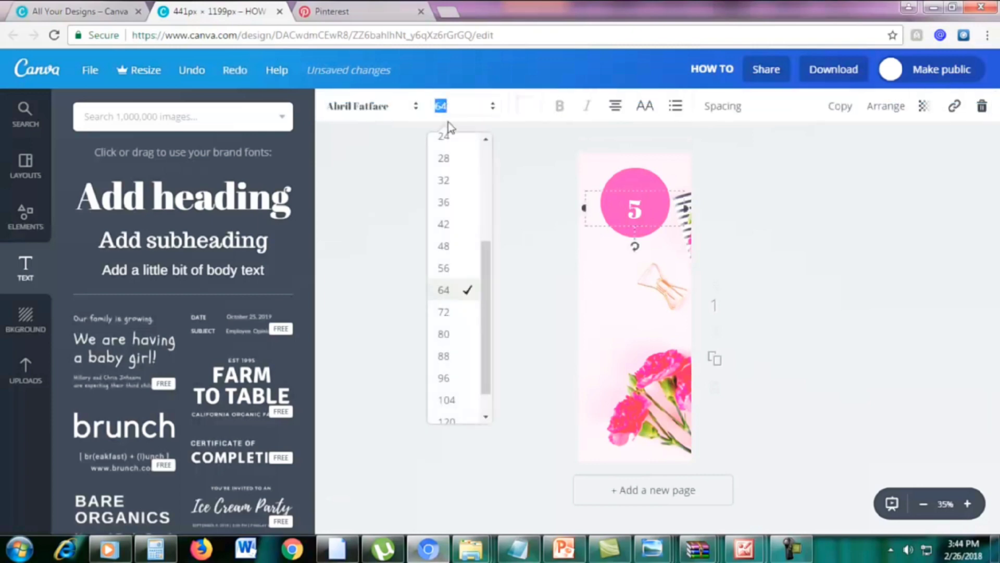
{"action": "left_click", "coordinate": [444, 334]}
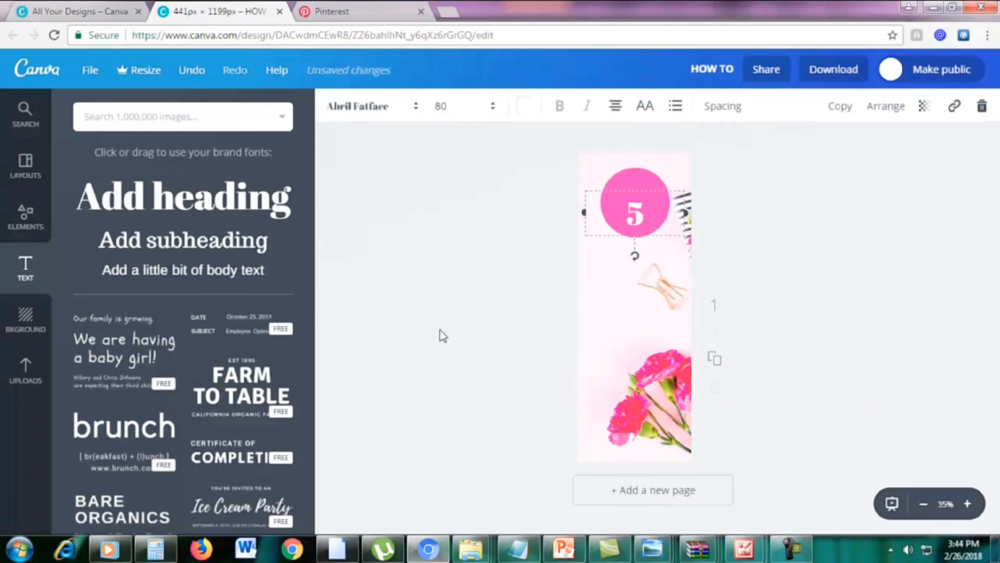
{"action": "left_click_drag", "start_coordinate": [659, 188], "coordinate": [659, 177]}
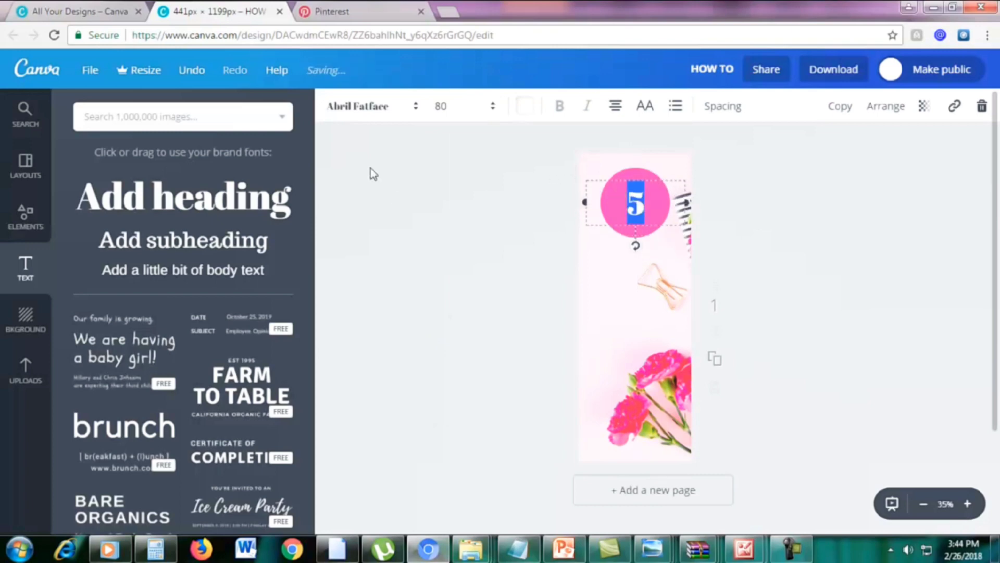
Step: Change the font of the "5" to League Spartan
{"action": "left_click", "coordinate": [346, 111]}
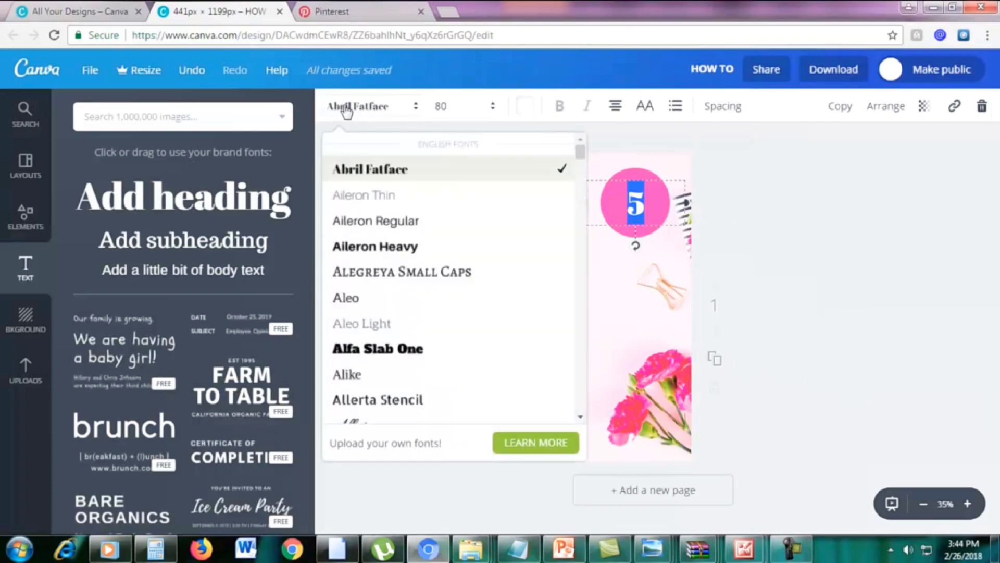
{"action": "scroll", "coordinate": [415, 323], "scroll_direction": "down", "scroll_amount": 5}
{"action": "scroll", "coordinate": [415, 323], "scroll_direction": "down", "scroll_amount": 10}
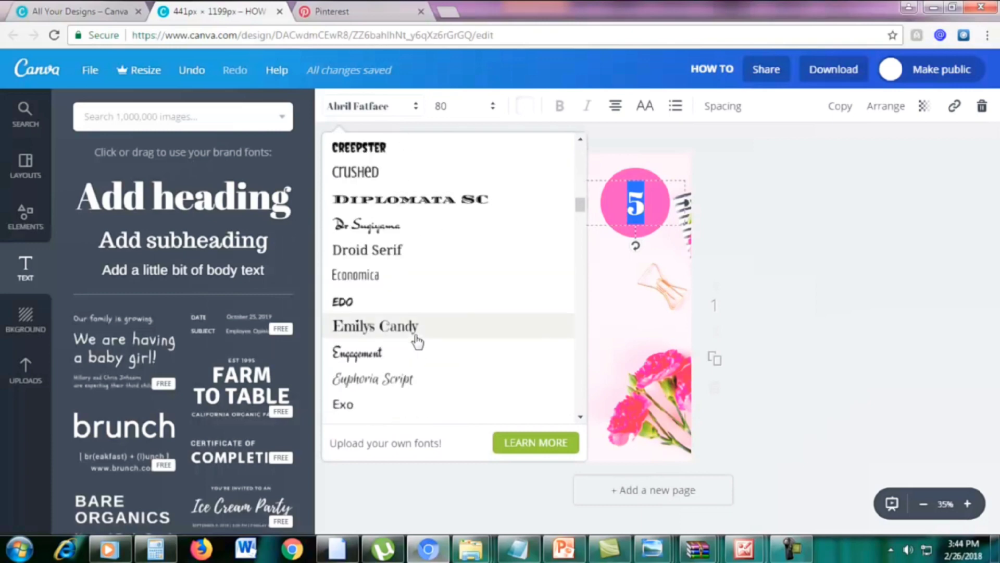
{"action": "mouse_move", "coordinate": [579, 233]}
{"action": "left_mouse_down"}
{"action": "mouse_move", "coordinate": [581, 265]}
{"action": "mouse_move", "coordinate": [579, 252]}
{"action": "left_mouse_up"}
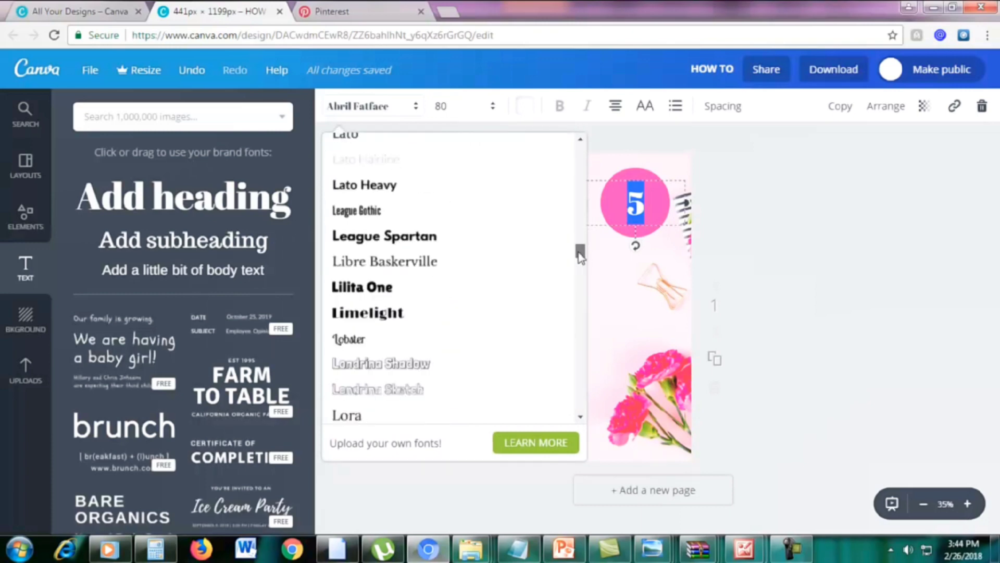
{"action": "left_click", "coordinate": [408, 241]}
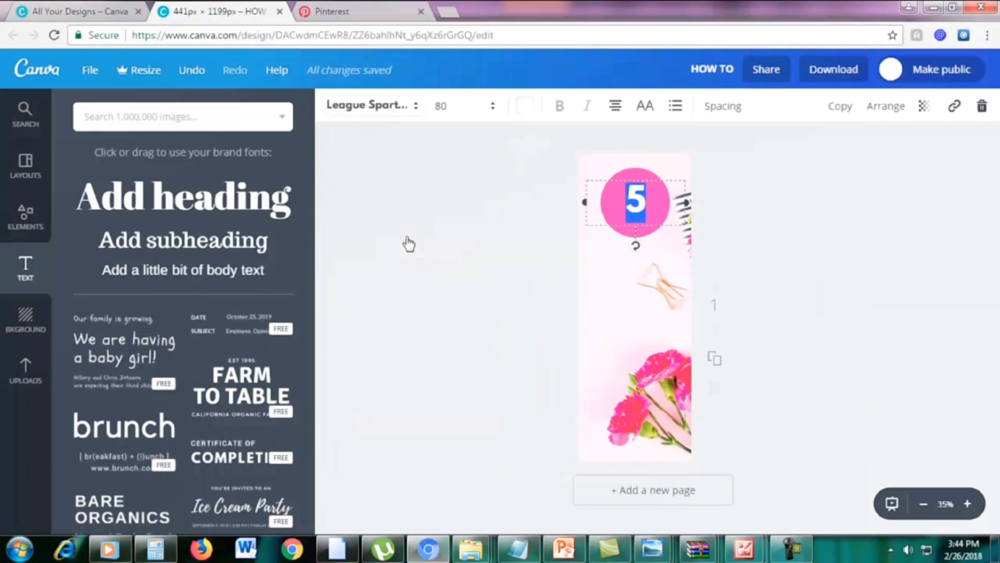
{"action": "left_click", "coordinate": [864, 228]}
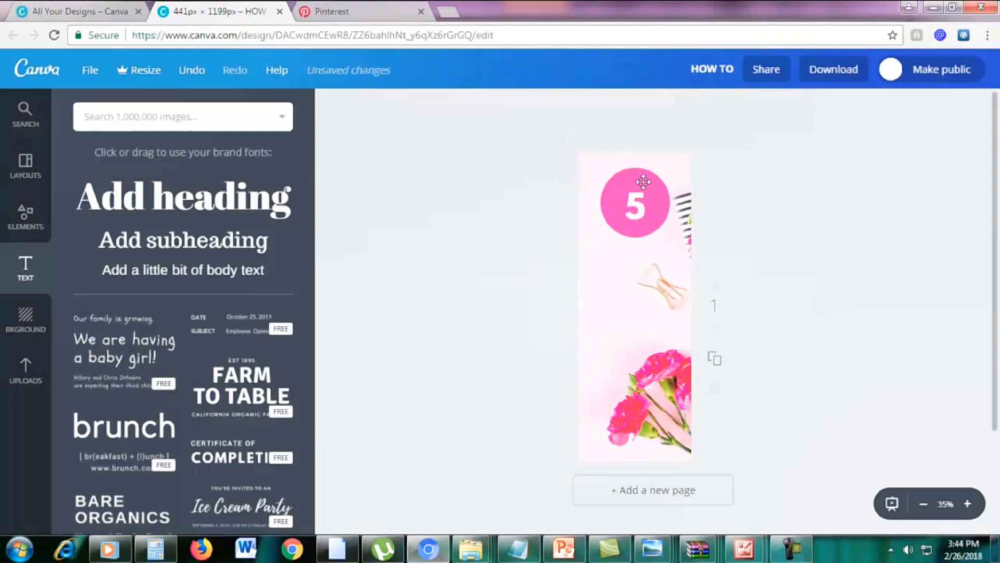
Step: Shrink the pink circle slightly and centre it behind the "5"
{"action": "left_click", "coordinate": [644, 186]}
{"action": "left_click_drag", "start_coordinate": [670, 168], "coordinate": [639, 203]}
{"action": "left_click", "coordinate": [721, 191]}
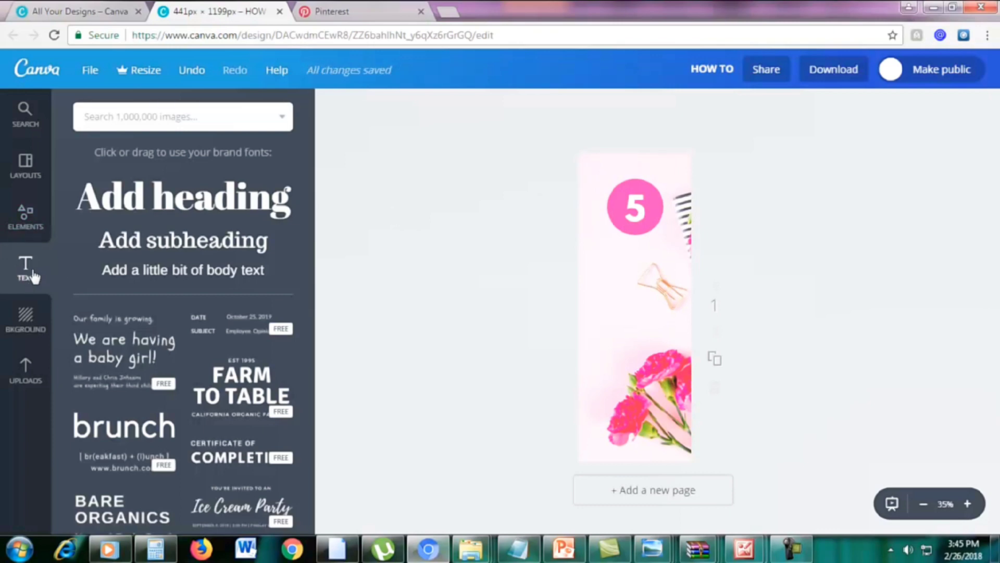
Step: Add a heading reading "TIPS TO" directly below the pink circle
{"action": "left_click", "coordinate": [161, 211]}
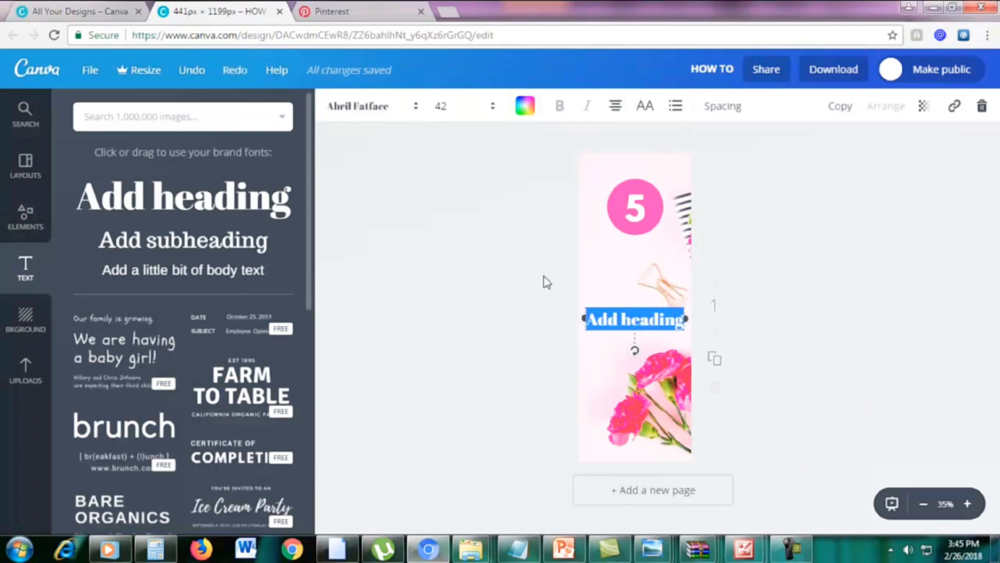
{"action": "left_click_drag", "start_coordinate": [657, 303], "coordinate": [658, 245]}
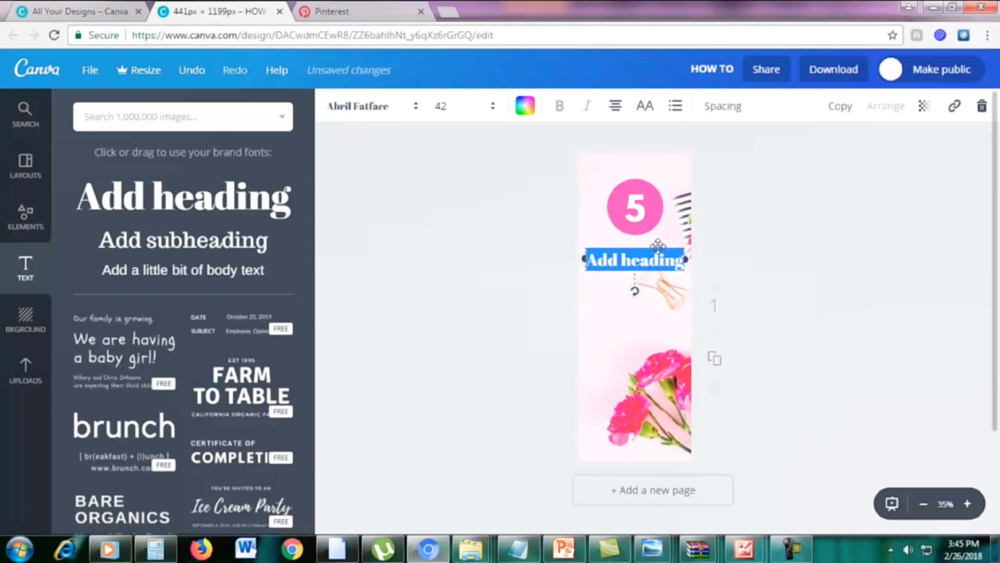
{"action": "type", "text": "TIPS TO"}
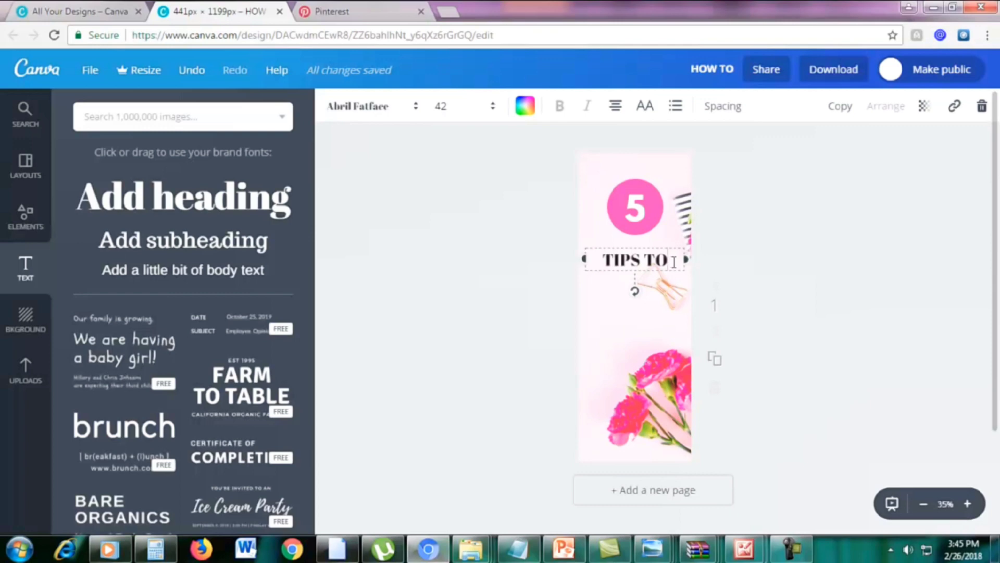
Step: Format the "TIPS TO" heading in League Spartan at font size 50
{"action": "left_click_drag", "start_coordinate": [654, 262], "coordinate": [597, 263]}
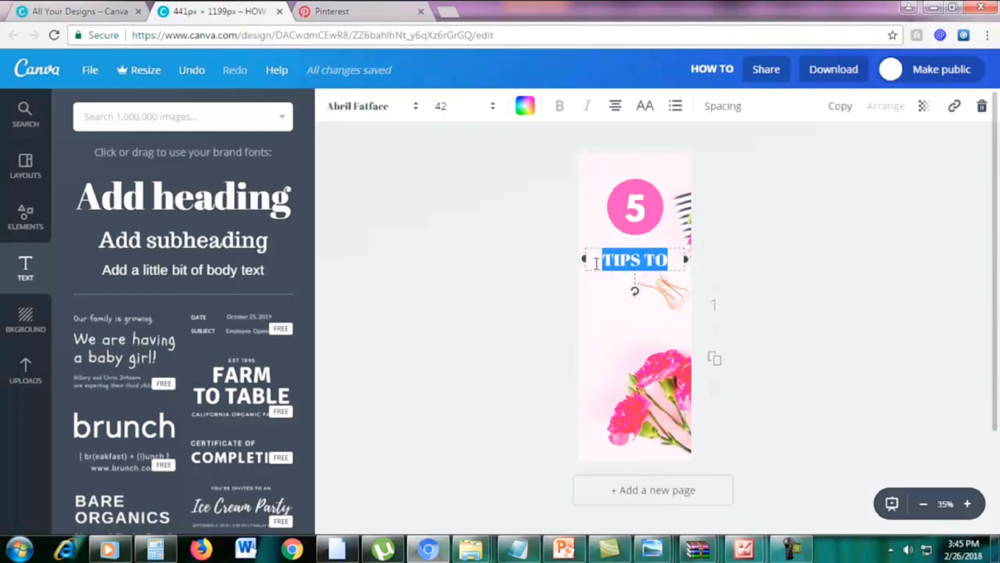
{"action": "left_click", "coordinate": [371, 107]}
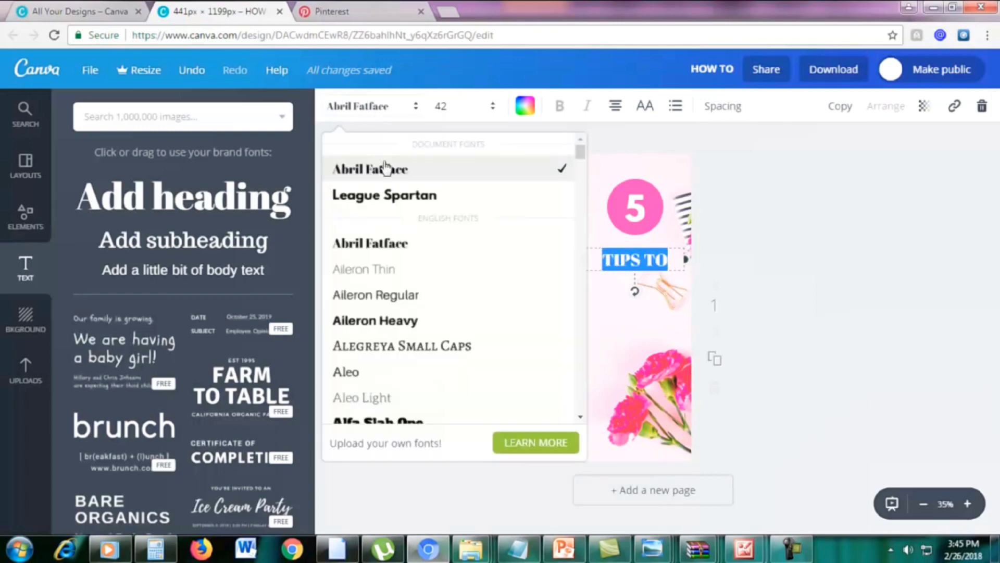
{"action": "left_click", "coordinate": [384, 196]}
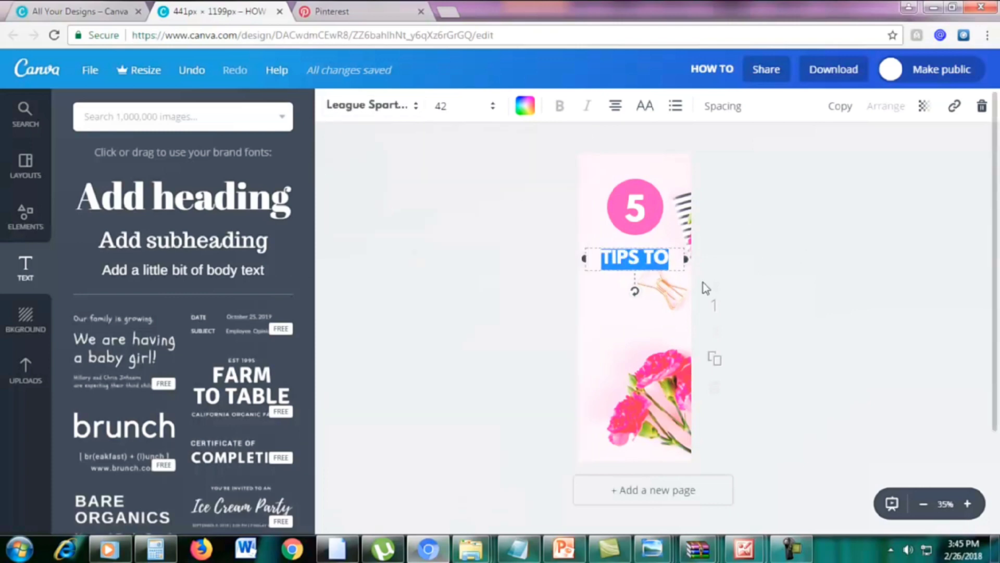
{"action": "left_click", "coordinate": [447, 106]}
{"action": "type", "text": "5"}
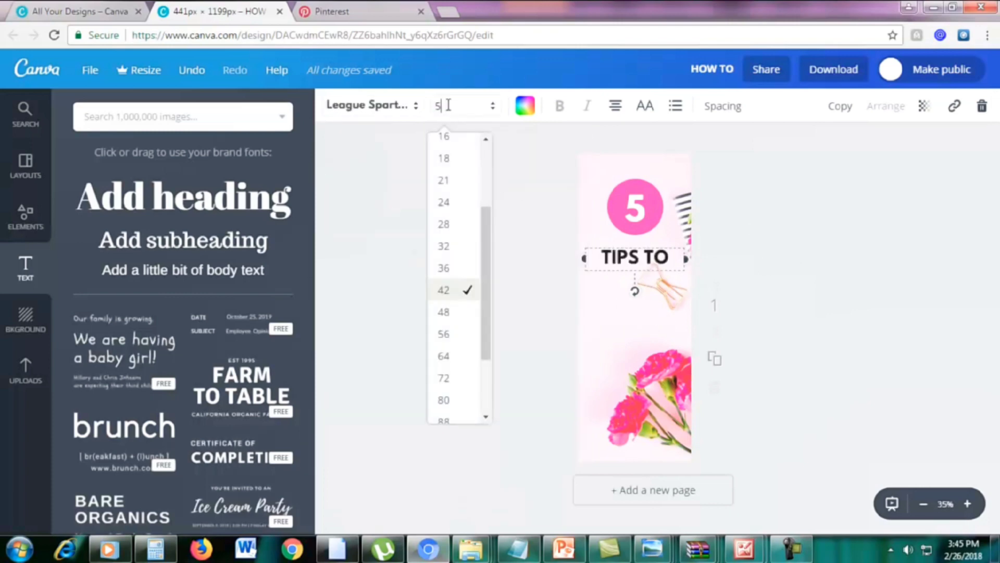
{"action": "type", "text": "0"}
{"action": "key", "text": "Return"}
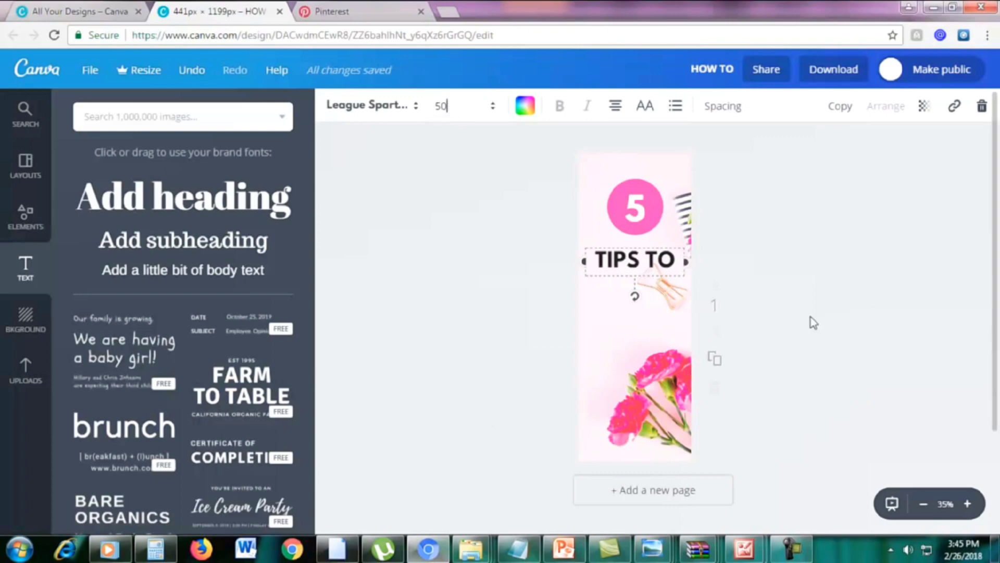
{"action": "left_click", "coordinate": [810, 318]}
Step: Duplicate the "TIPS TO" heading and place the copy directly beneath the original, aligned with it
{"action": "left_click", "coordinate": [635, 256]}
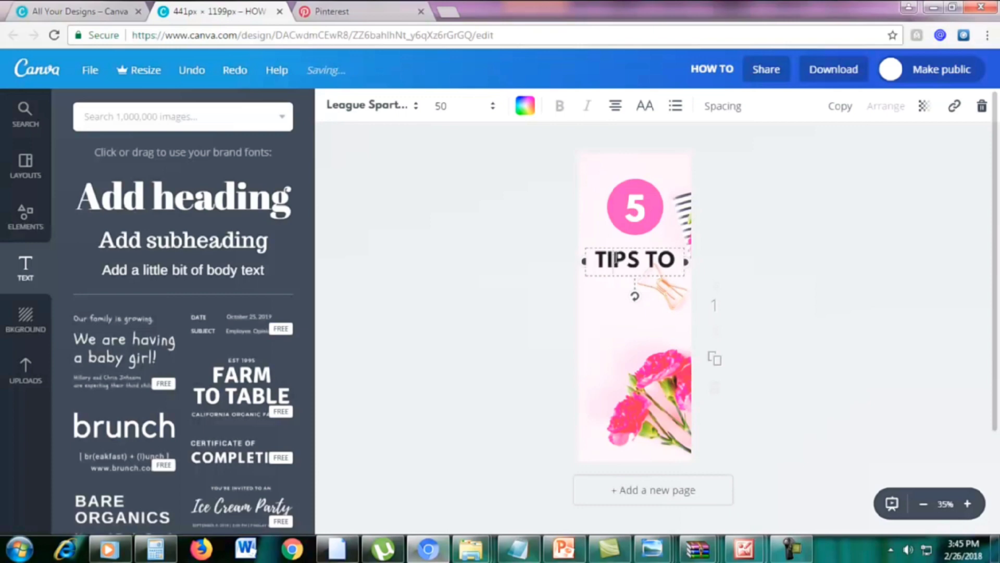
{"action": "double_click", "coordinate": [625, 249]}
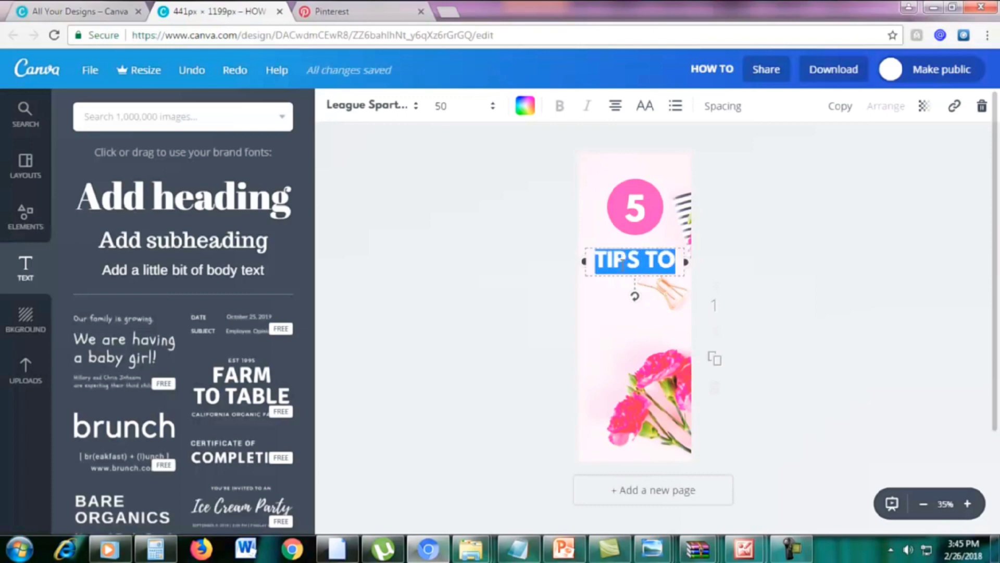
{"action": "left_click", "coordinate": [624, 264]}
{"action": "left_click", "coordinate": [840, 108]}
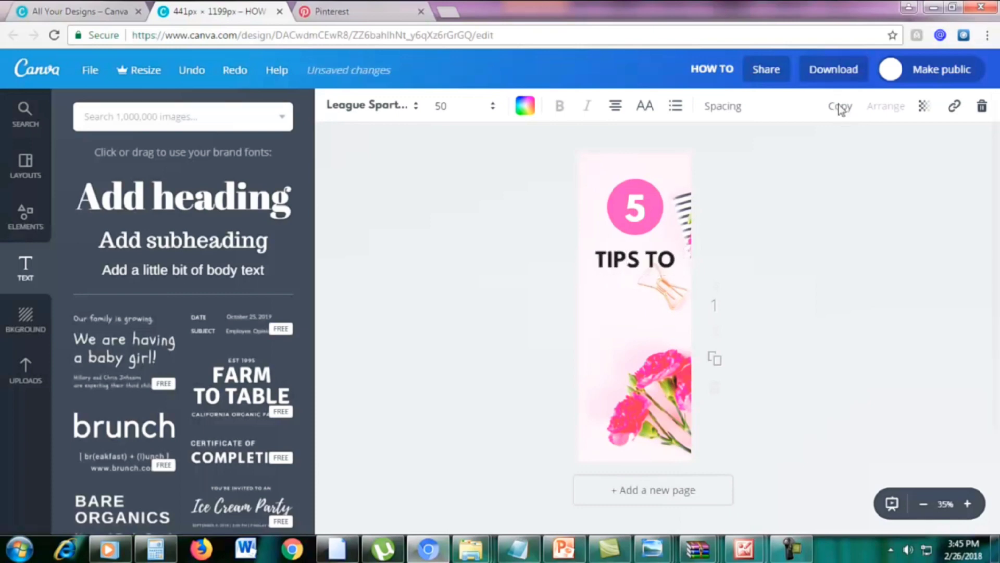
{"action": "left_click_drag", "start_coordinate": [682, 268], "coordinate": [676, 284]}
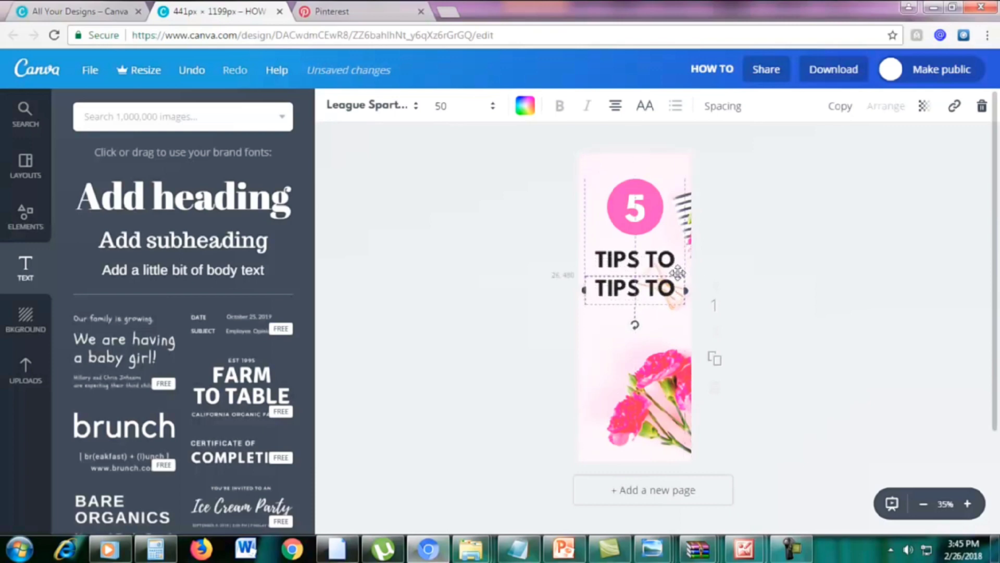
Step: Replace the text of the lower "TIPS TO" copy with "SKYROCKET"
{"action": "double_click", "coordinate": [662, 288]}
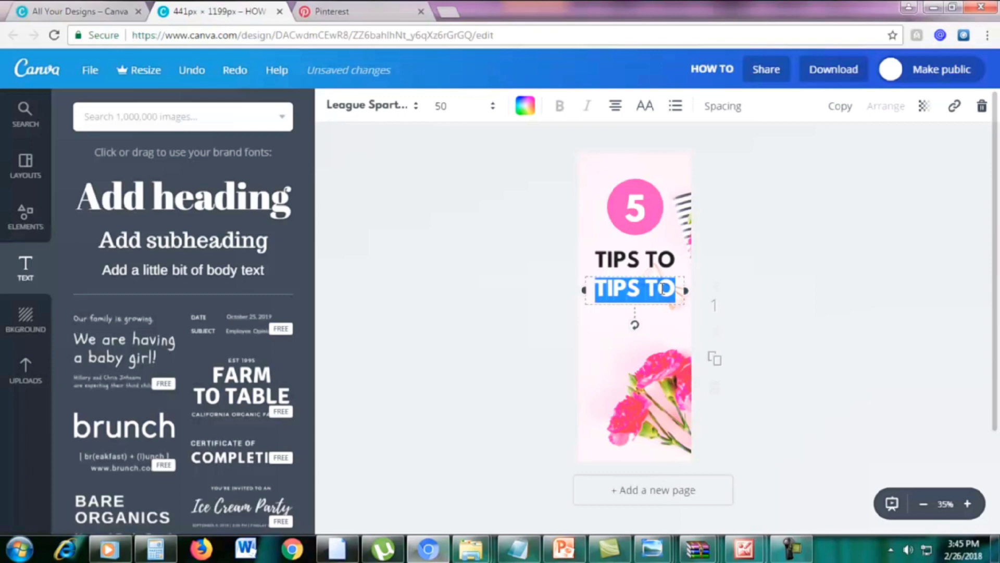
{"action": "type", "text": "SKYROCKE"}
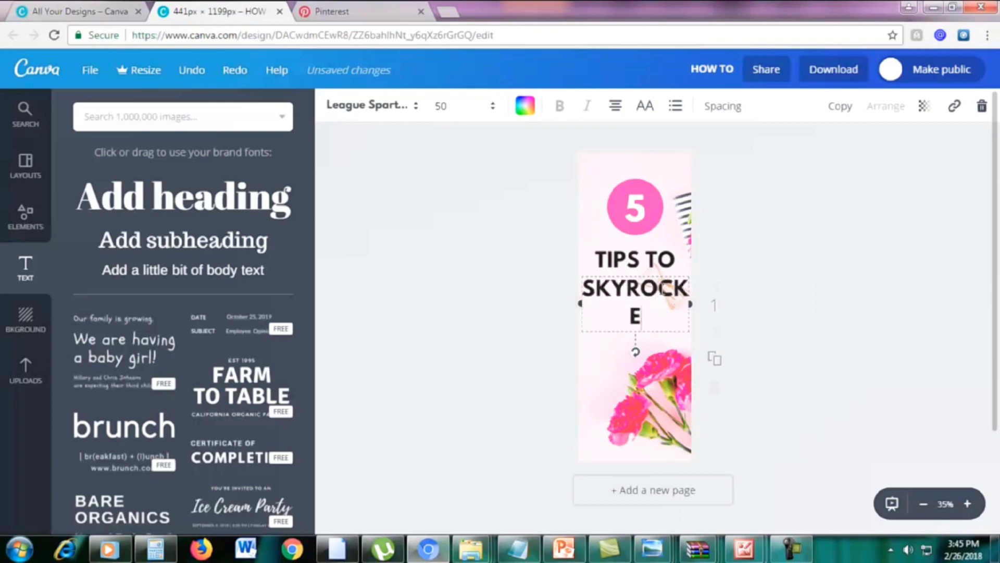
{"action": "type", "text": "T"}
Step: Reduce the "SKYROCKET" font size through 45 and 42 to 40 so the word fits on one line
{"action": "left_click_drag", "start_coordinate": [662, 319], "coordinate": [577, 291]}
{"action": "left_click", "coordinate": [449, 108]}
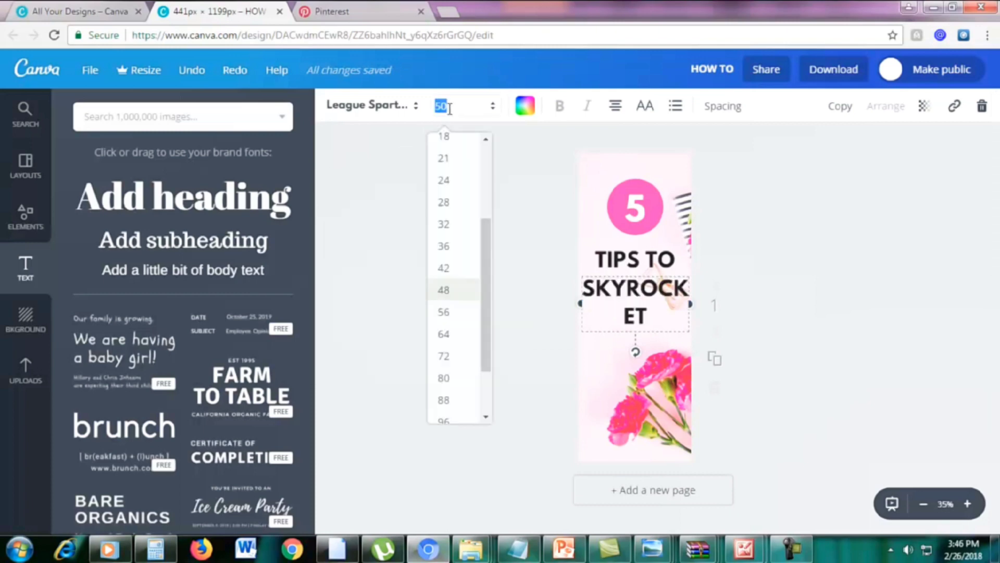
{"action": "type", "text": "45"}
{"action": "key", "text": "Return"}
{"action": "left_click", "coordinate": [453, 114]}
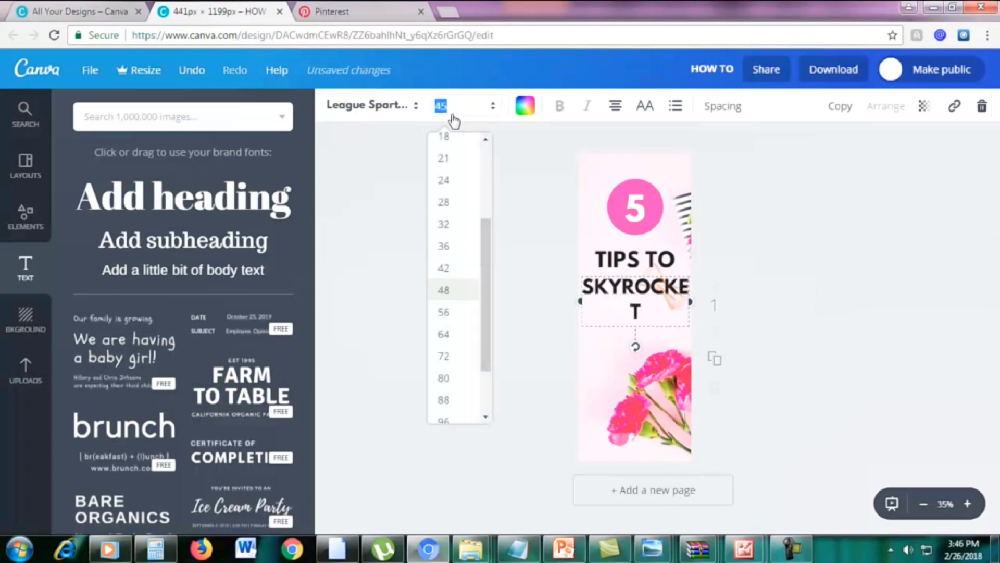
{"action": "type", "text": "42"}
{"action": "key", "text": "Return"}
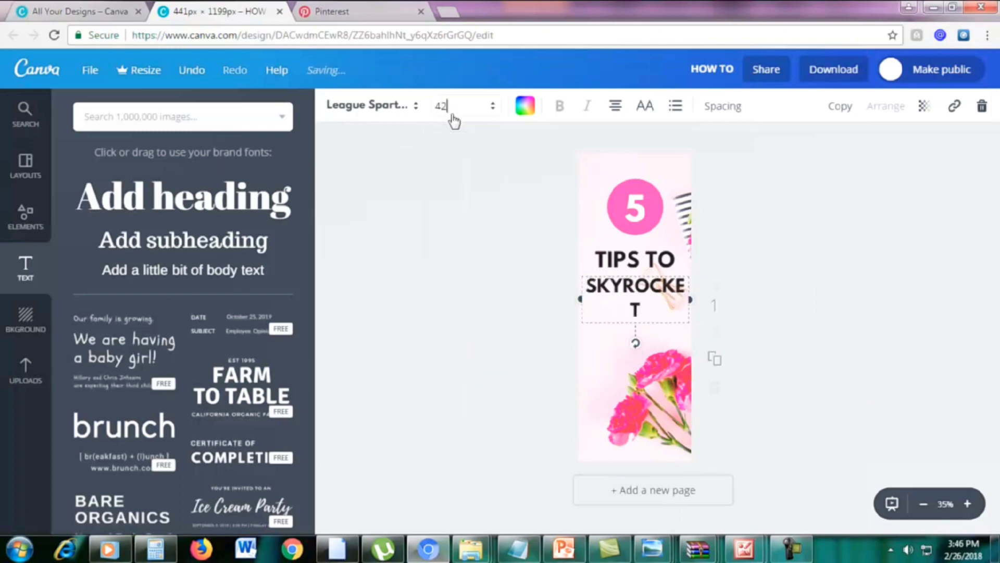
{"action": "left_click", "coordinate": [453, 117]}
{"action": "type", "text": "40"}
{"action": "key", "text": "Return"}
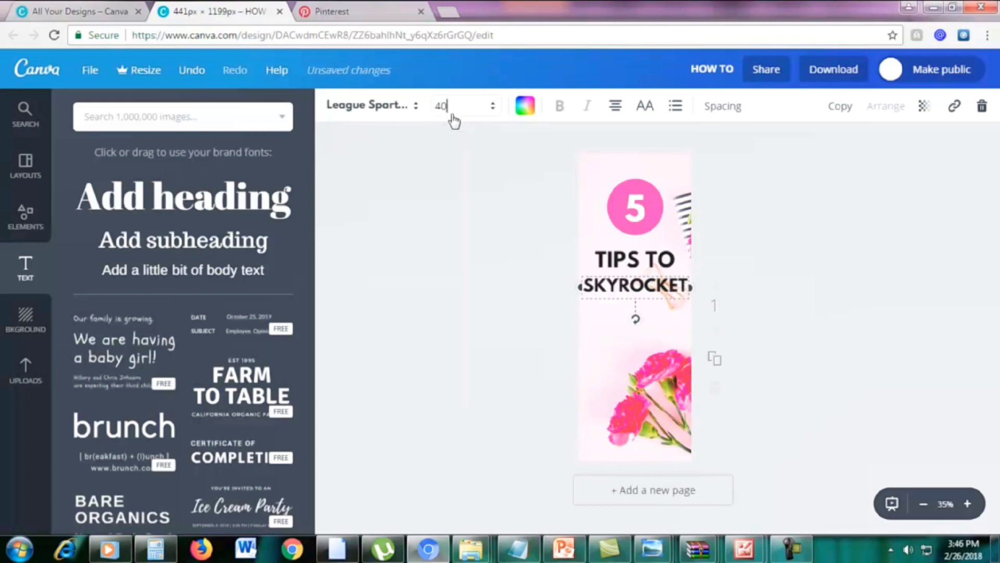
Step: Duplicate the "SKYROCKET" text and place the copy directly beneath the original, aligned with it
{"action": "left_click_drag", "start_coordinate": [655, 284], "coordinate": [659, 284]}
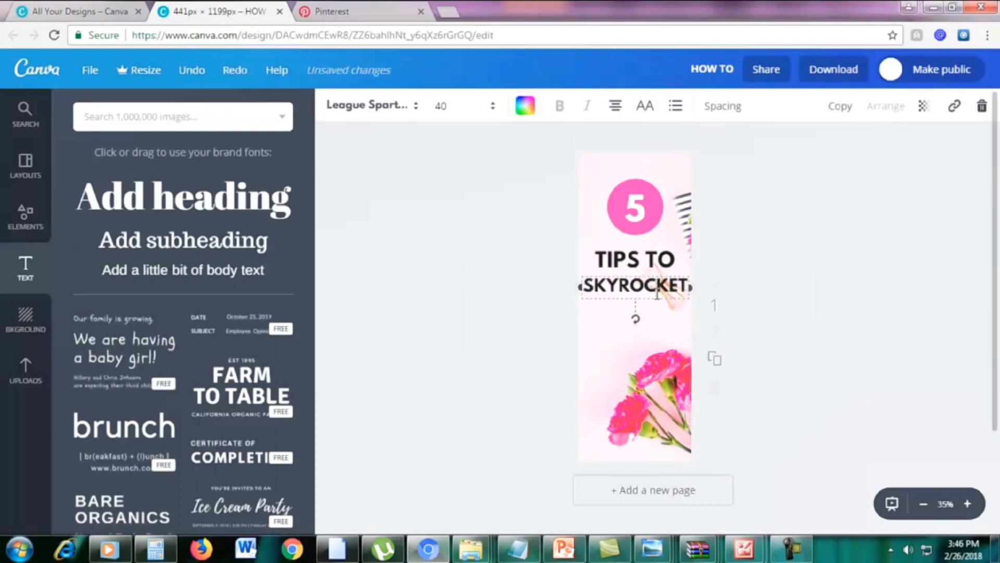
{"action": "double_click", "coordinate": [657, 294]}
{"action": "left_click", "coordinate": [841, 106]}
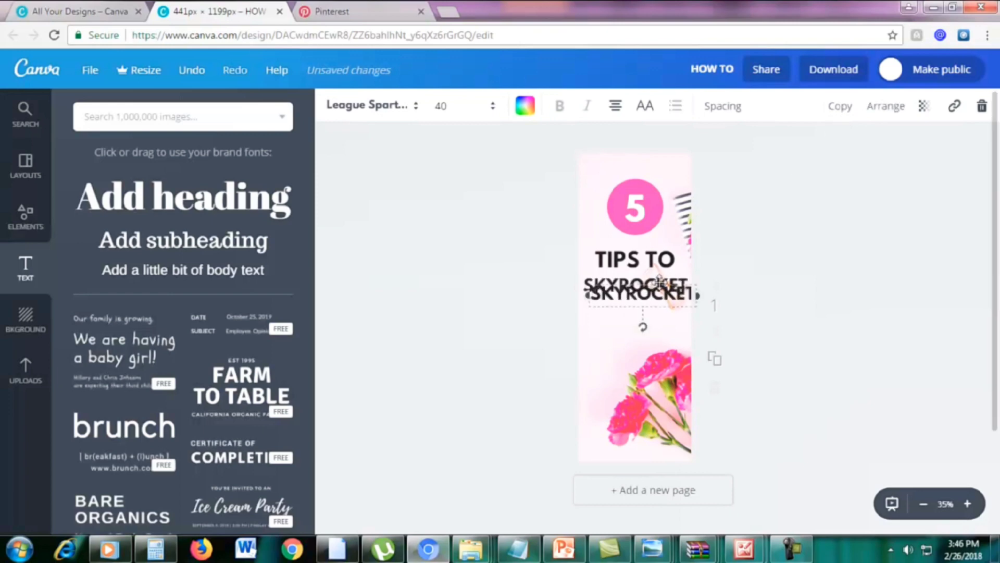
{"action": "left_click_drag", "start_coordinate": [659, 281], "coordinate": [655, 298]}
Step: Replace the text of the lower "SKYROCKET" copy with "YOUR"
{"action": "double_click", "coordinate": [656, 305]}
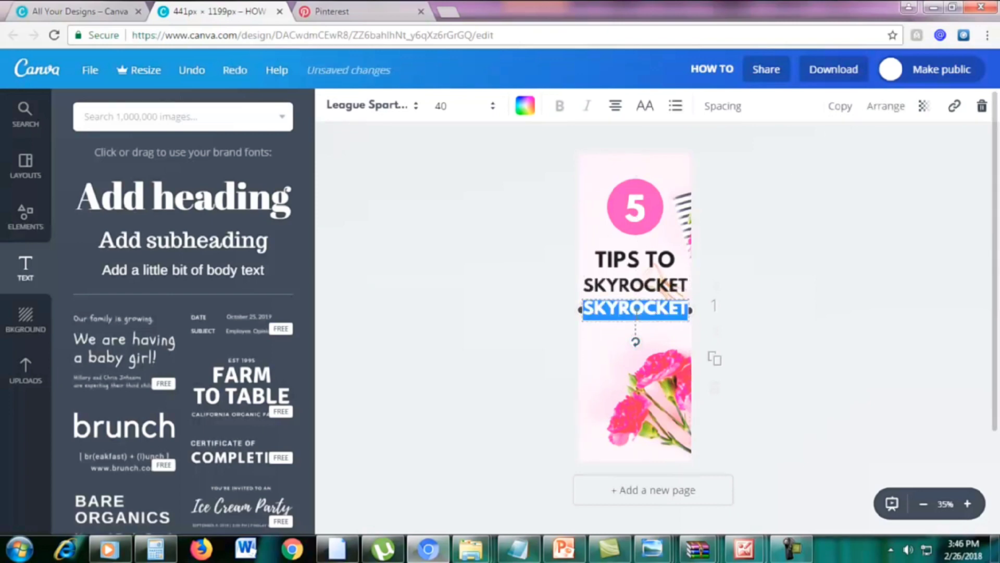
{"action": "type", "text": "YOUR"}
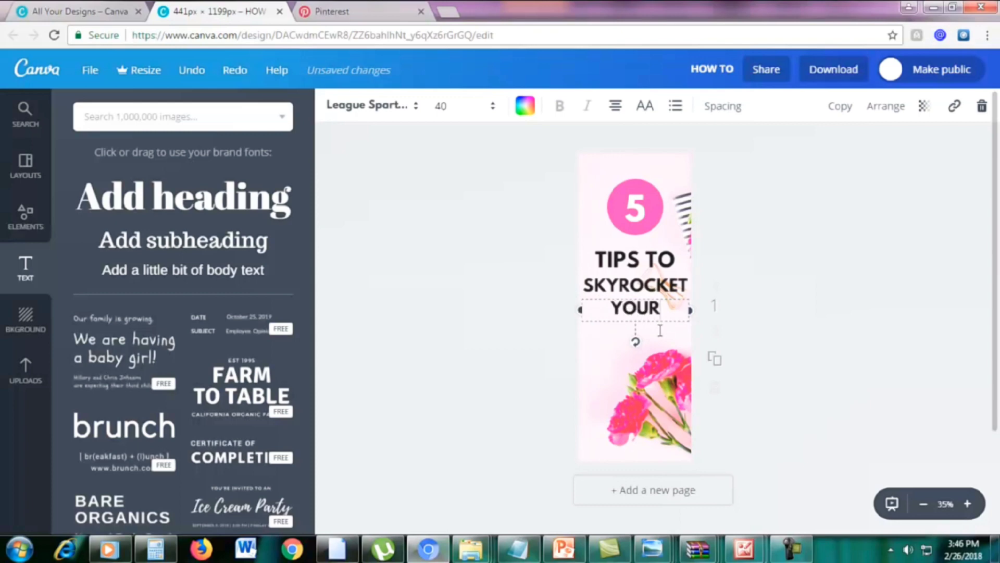
{"action": "left_click", "coordinate": [913, 355]}
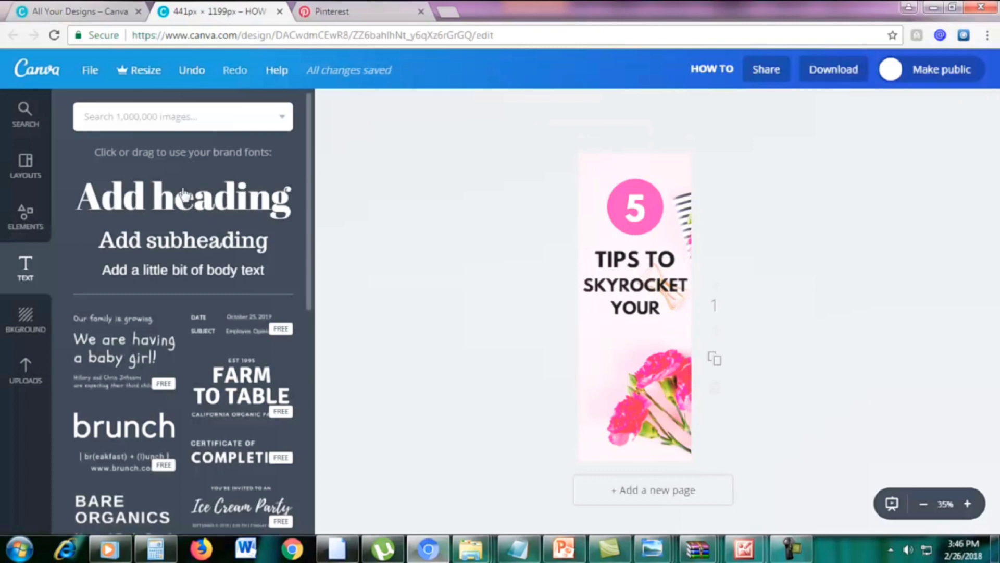
Step: Add a new heading beneath "YOUR" that reads "Motivation"
{"action": "left_click", "coordinate": [127, 190]}
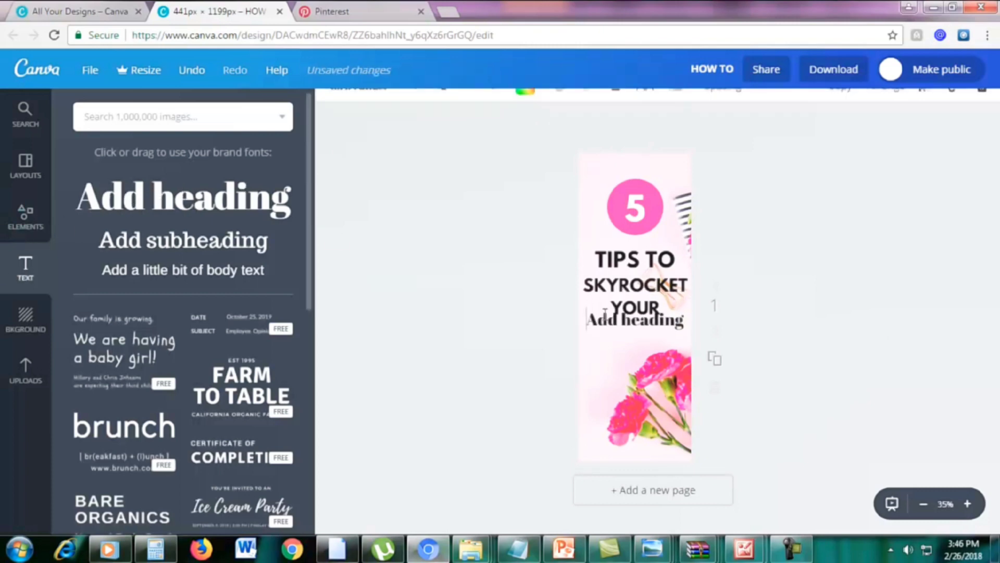
{"action": "mouse_move", "coordinate": [620, 307]}
{"action": "left_mouse_down"}
{"action": "mouse_move", "coordinate": [620, 332]}
{"action": "mouse_move", "coordinate": [619, 323]}
{"action": "left_mouse_up"}
{"action": "type", "text": "mO"}
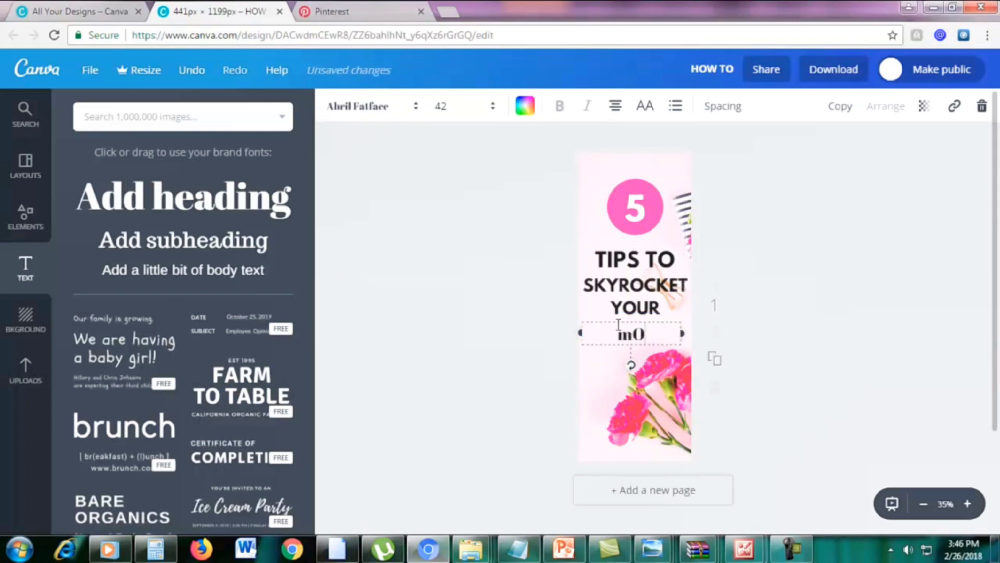
{"action": "key", "text": "BackSpace"}
{"action": "type", "text": "Motivation"}
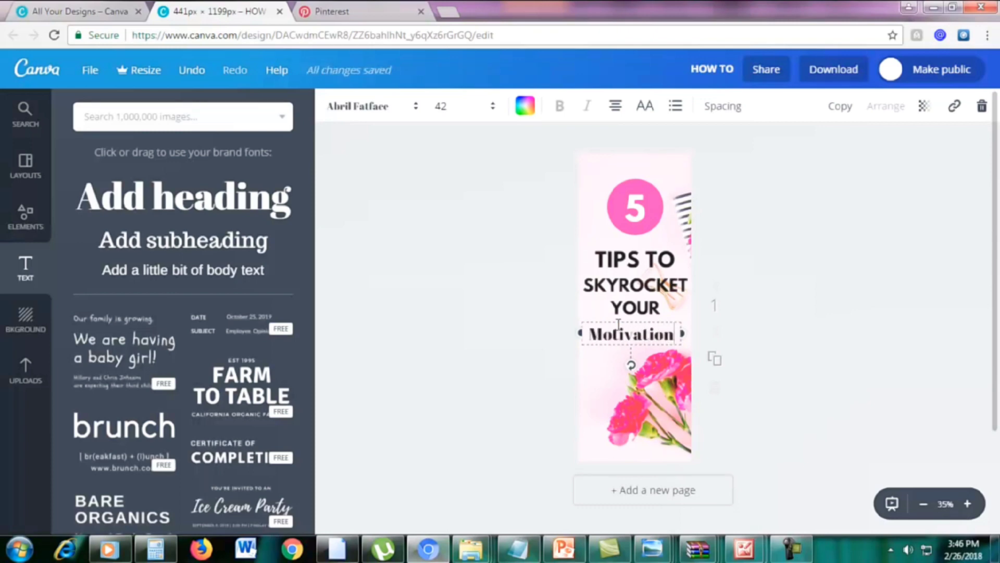
Step: Change the font of the "Motivation" heading to Pacifico
{"action": "left_click_drag", "start_coordinate": [593, 337], "coordinate": [676, 334]}
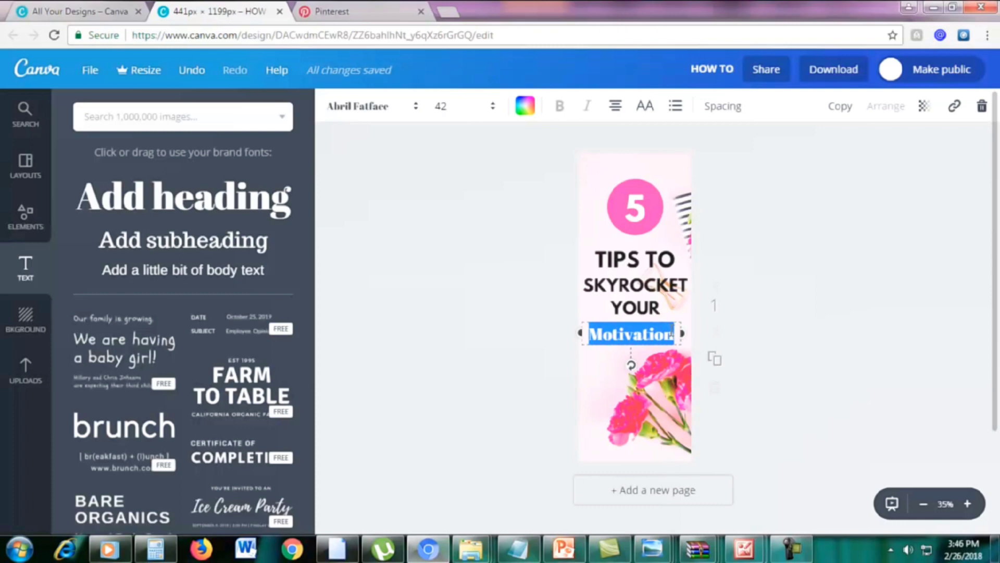
{"action": "left_click", "coordinate": [366, 116]}
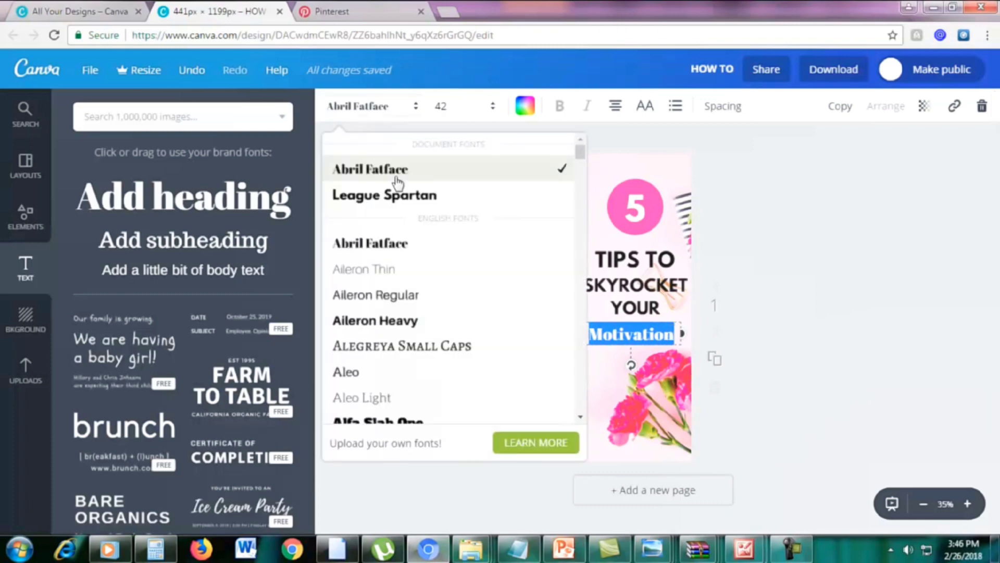
{"action": "scroll", "coordinate": [445, 302], "scroll_direction": "down", "scroll_amount": 10}
{"action": "scroll", "coordinate": [449, 344], "scroll_direction": "down", "scroll_amount": 1}
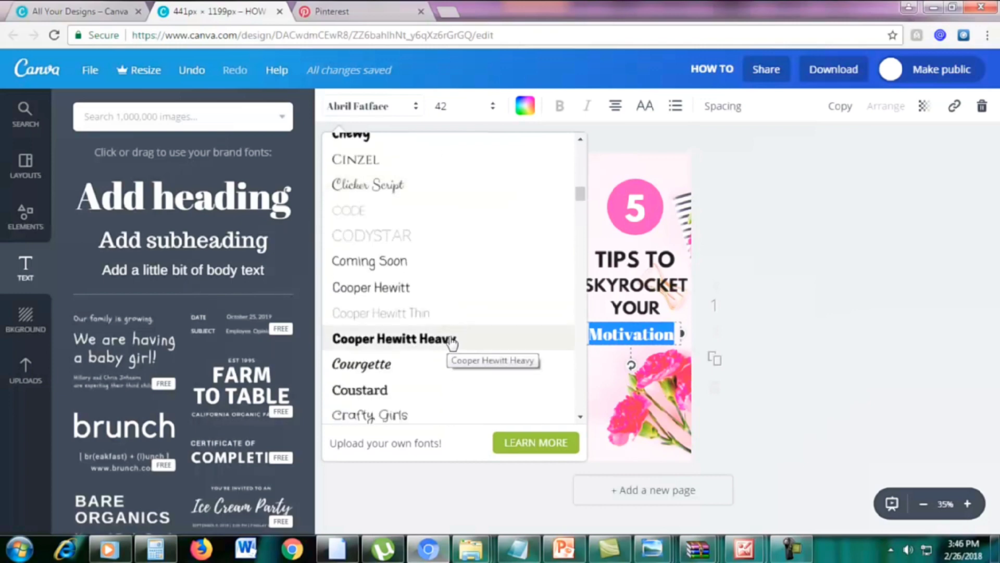
{"action": "scroll", "coordinate": [452, 343], "scroll_direction": "down", "scroll_amount": 8}
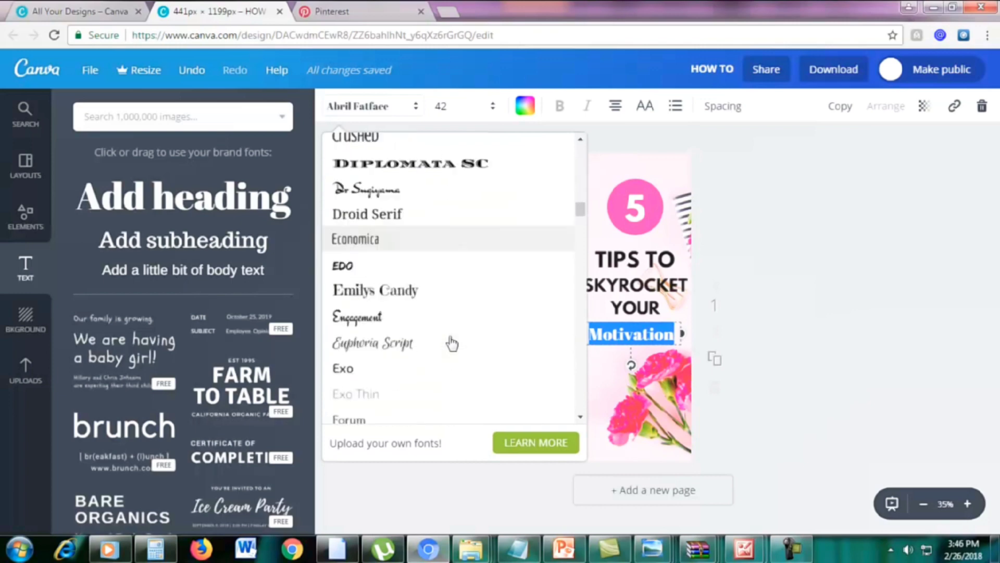
{"action": "scroll", "coordinate": [452, 344], "scroll_direction": "down", "scroll_amount": 15}
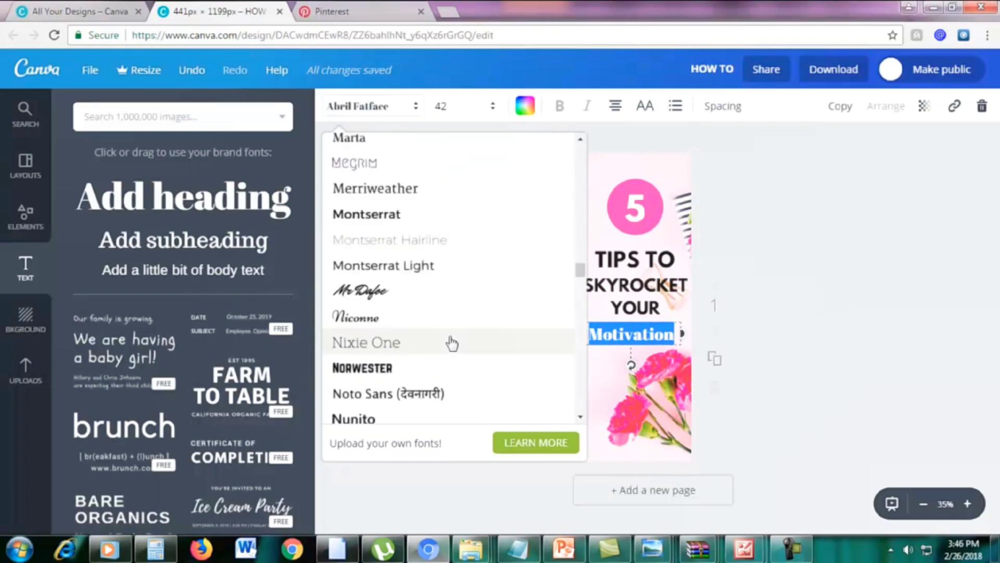
{"action": "scroll", "coordinate": [452, 353], "scroll_direction": "down", "scroll_amount": 7}
{"action": "scroll", "coordinate": [453, 353], "scroll_direction": "up", "scroll_amount": 4}
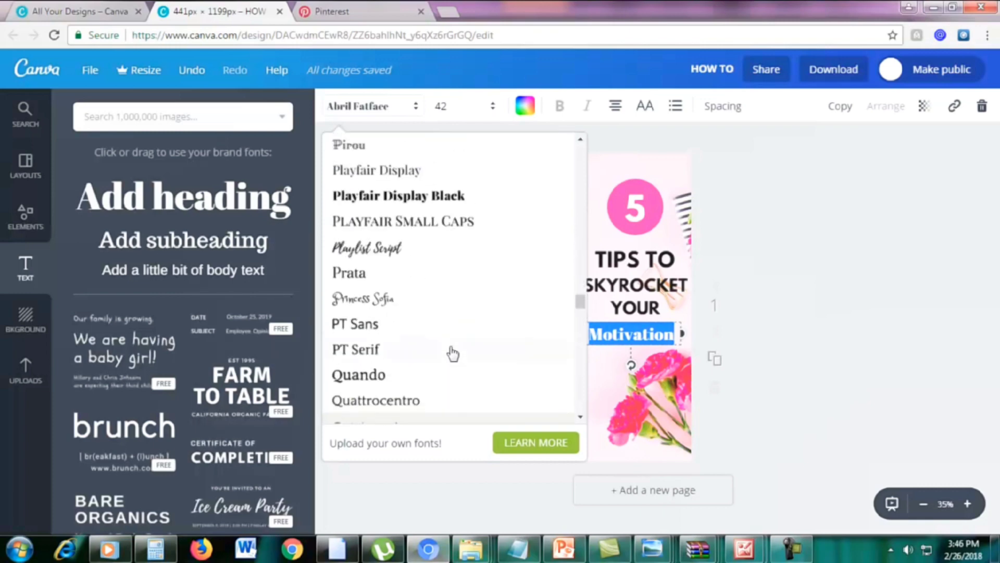
{"action": "scroll", "coordinate": [452, 354], "scroll_direction": "up", "scroll_amount": 5}
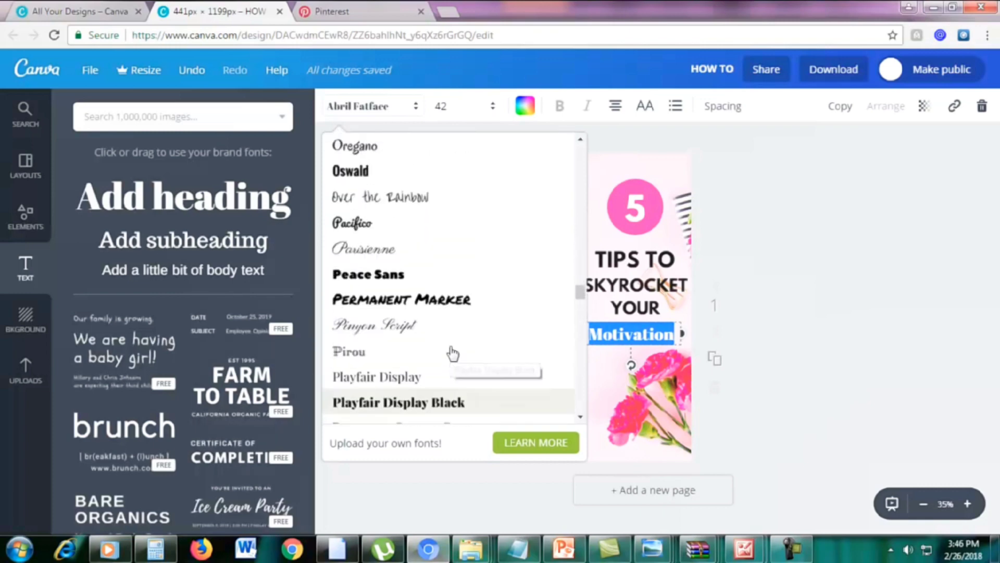
{"action": "left_click", "coordinate": [381, 239]}
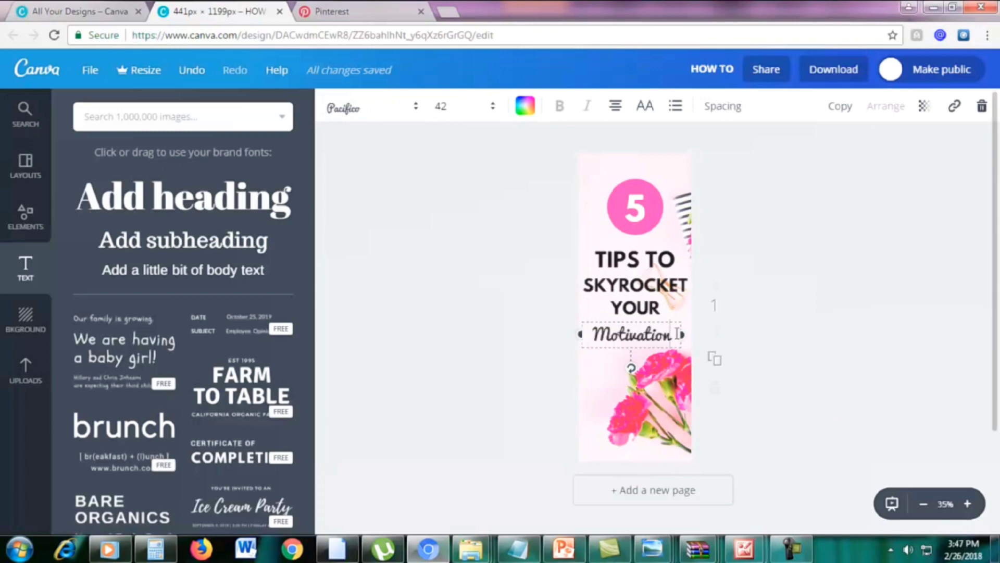
Step: Increase the "Motivation" font size through 50 and 52 to 53, then widen its text box to about 417 px so it sits centred
{"action": "left_click_drag", "start_coordinate": [677, 334], "coordinate": [590, 340]}
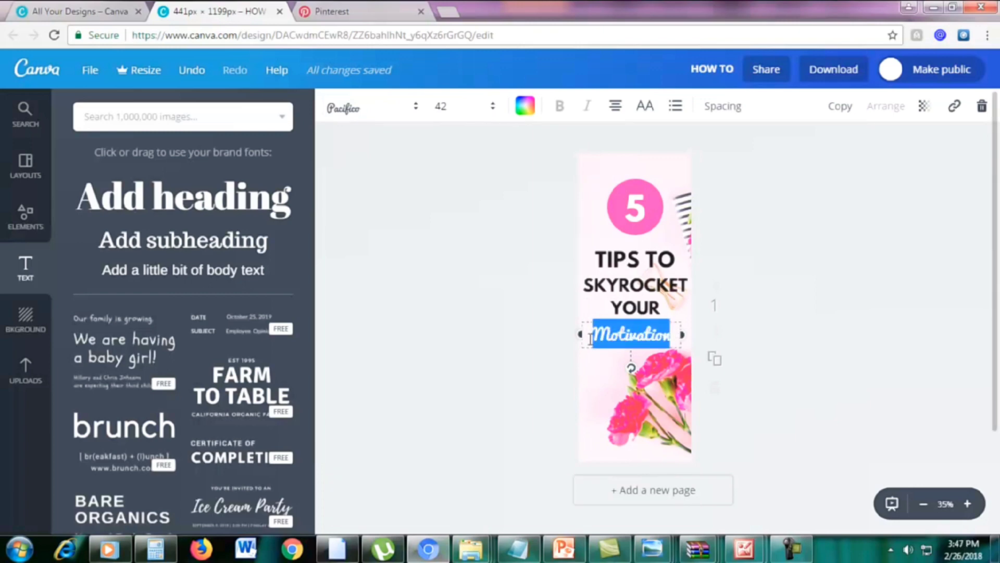
{"action": "left_click", "coordinate": [461, 109]}
{"action": "type", "text": "50"}
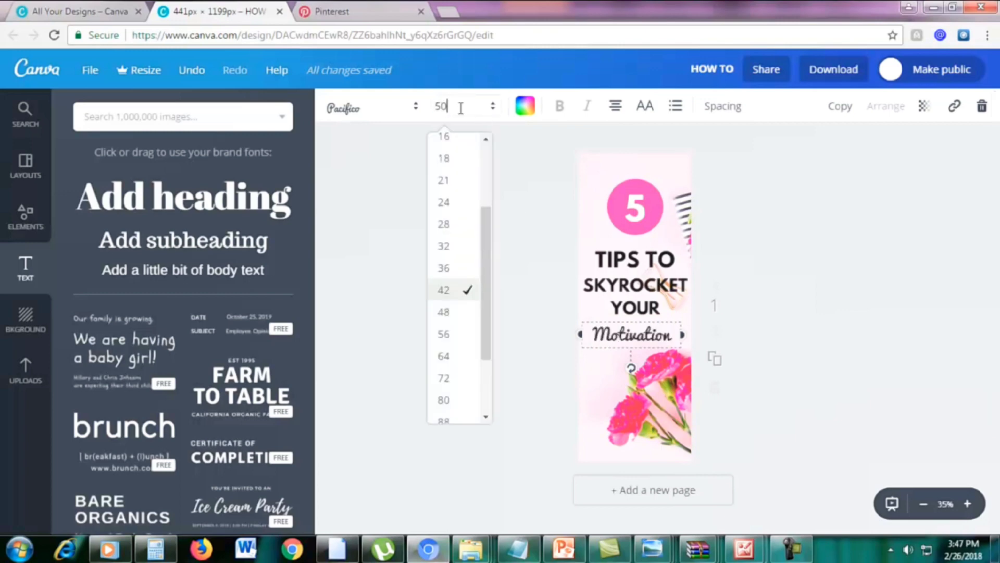
{"action": "key", "text": "Return"}
{"action": "left_click", "coordinate": [462, 108]}
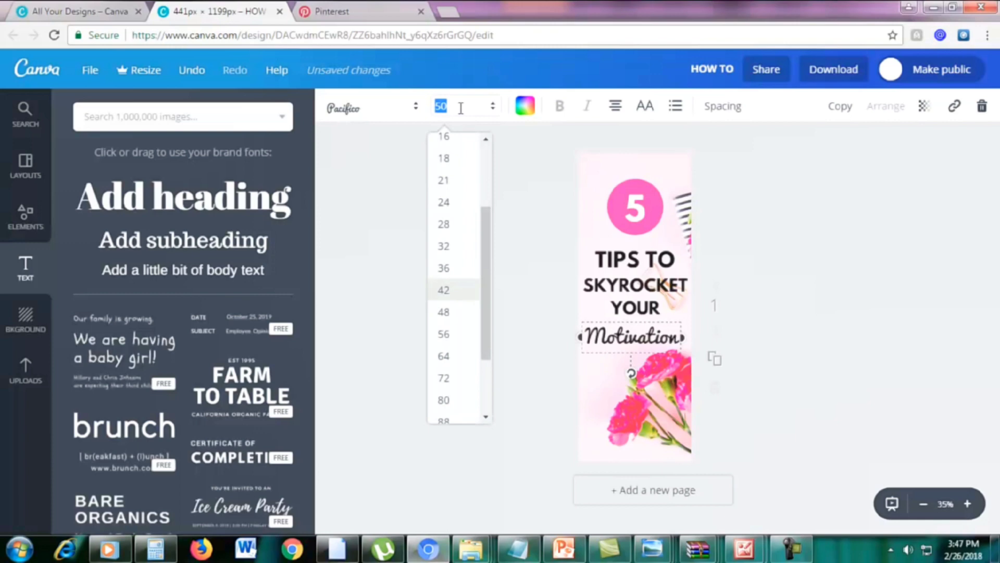
{"action": "type", "text": "52"}
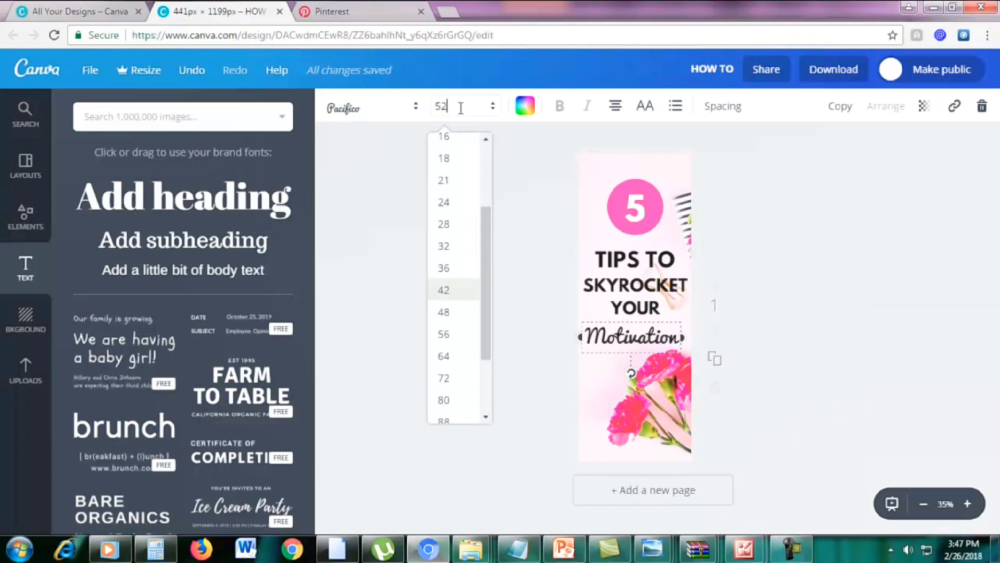
{"action": "key", "text": "Return"}
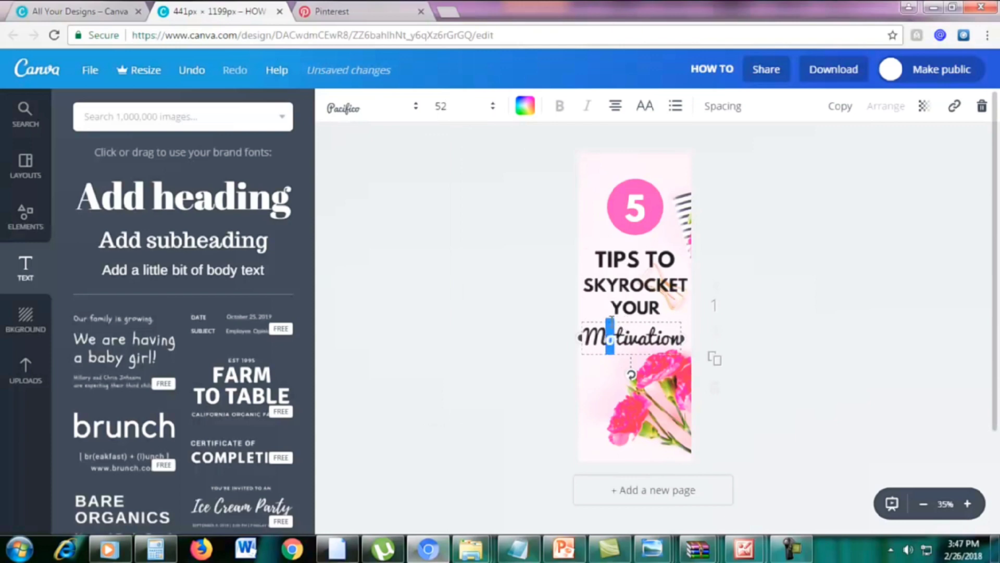
{"action": "left_click_drag", "start_coordinate": [607, 317], "coordinate": [615, 318]}
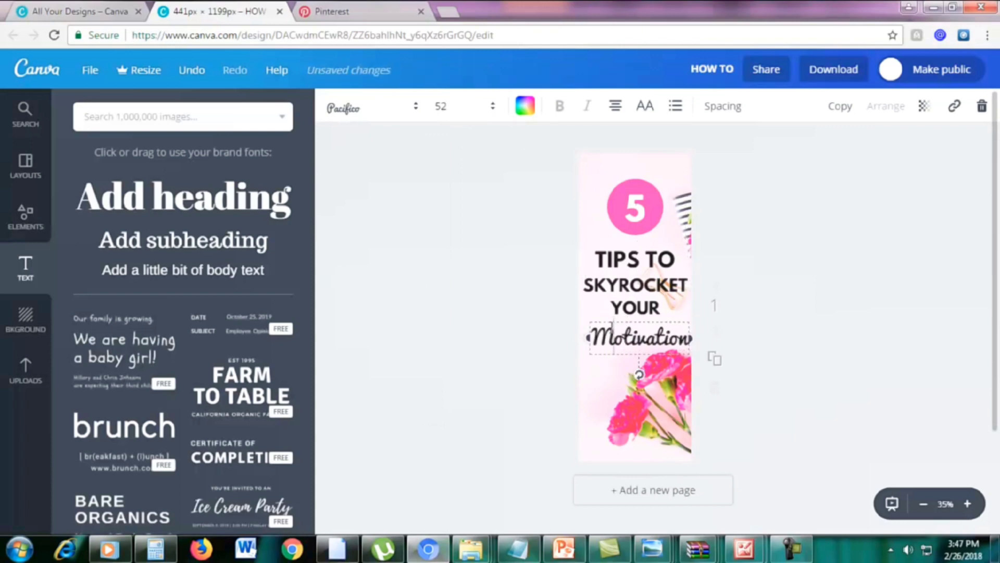
{"action": "double_click", "coordinate": [612, 328]}
{"action": "left_click", "coordinate": [465, 111]}
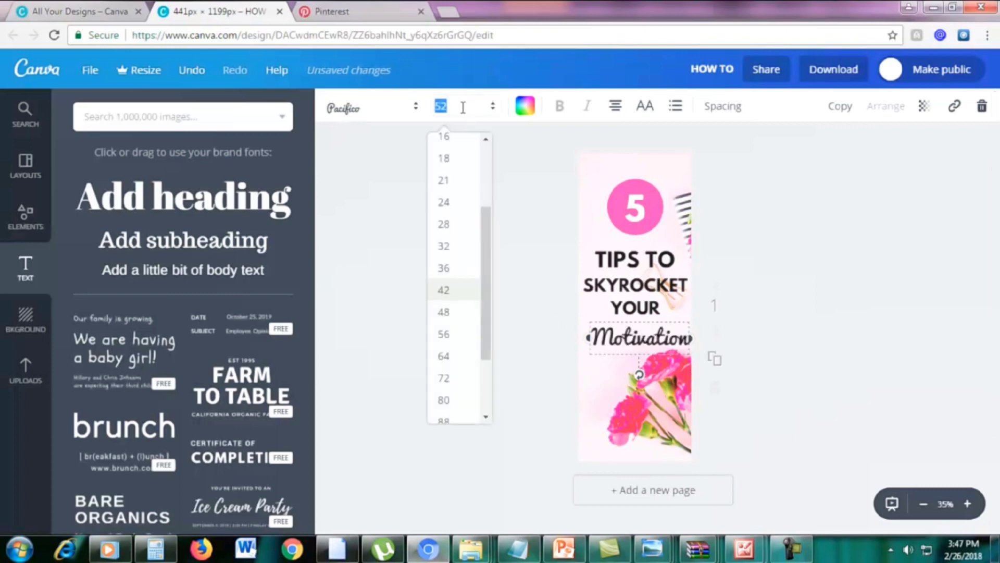
{"action": "type", "text": "53"}
{"action": "key", "text": "Return"}
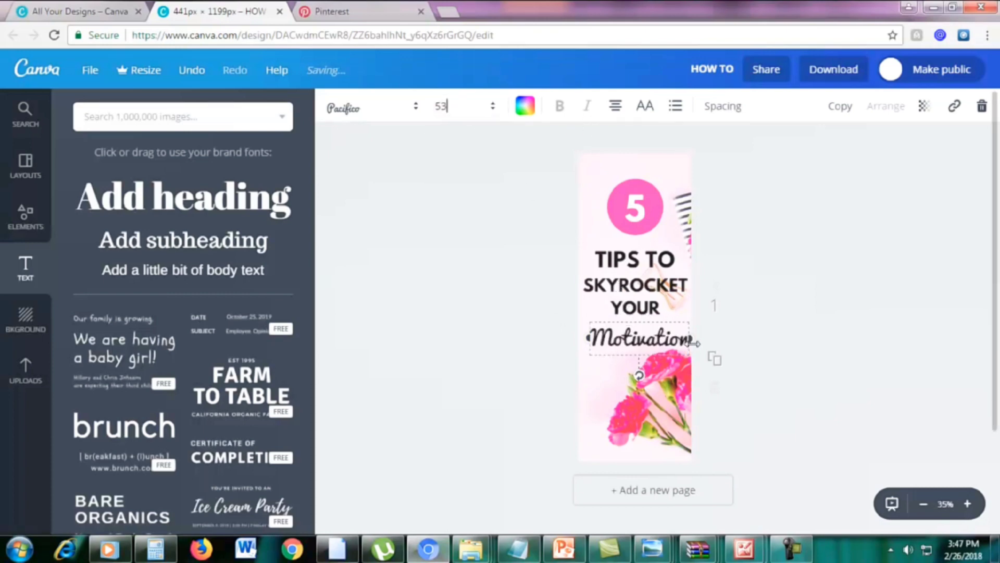
{"action": "left_click_drag", "start_coordinate": [589, 353], "coordinate": [575, 353]}
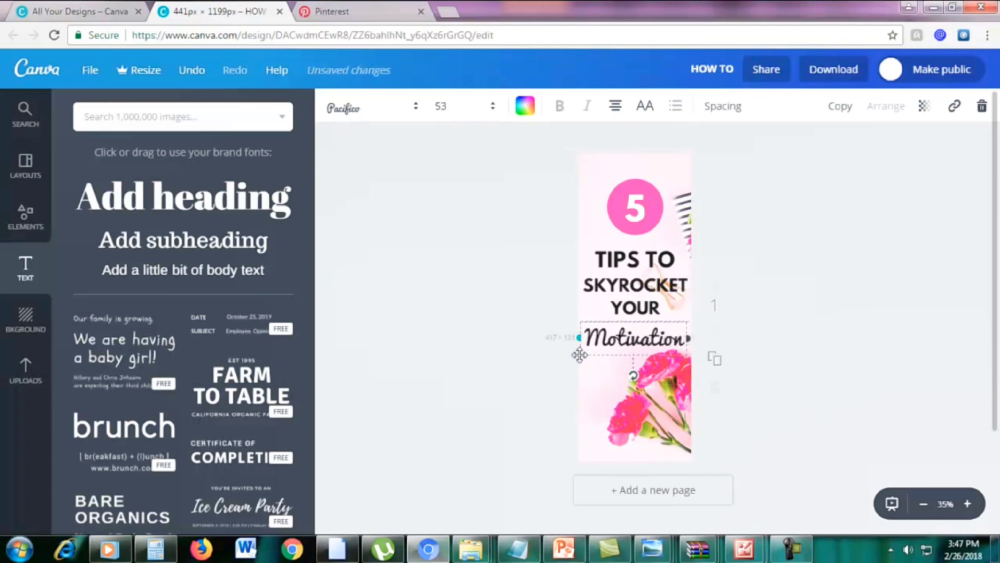
{"action": "left_click", "coordinate": [785, 306]}
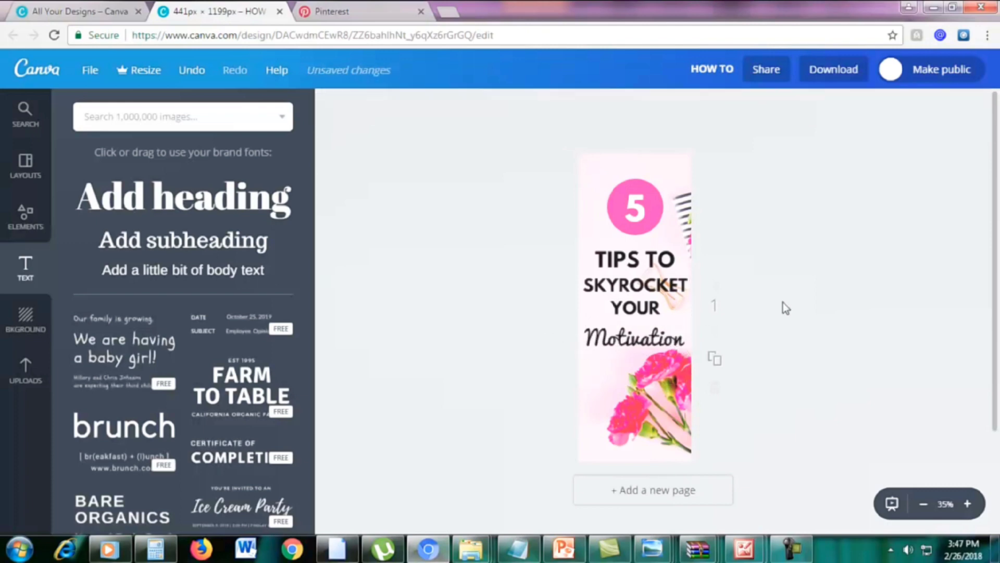
Step: Compare the font and size settings of the "TIPS TO" and "Motivation" texts
{"action": "left_click", "coordinate": [633, 257]}
{"action": "left_click", "coordinate": [633, 258]}
{"action": "left_click", "coordinate": [643, 259]}
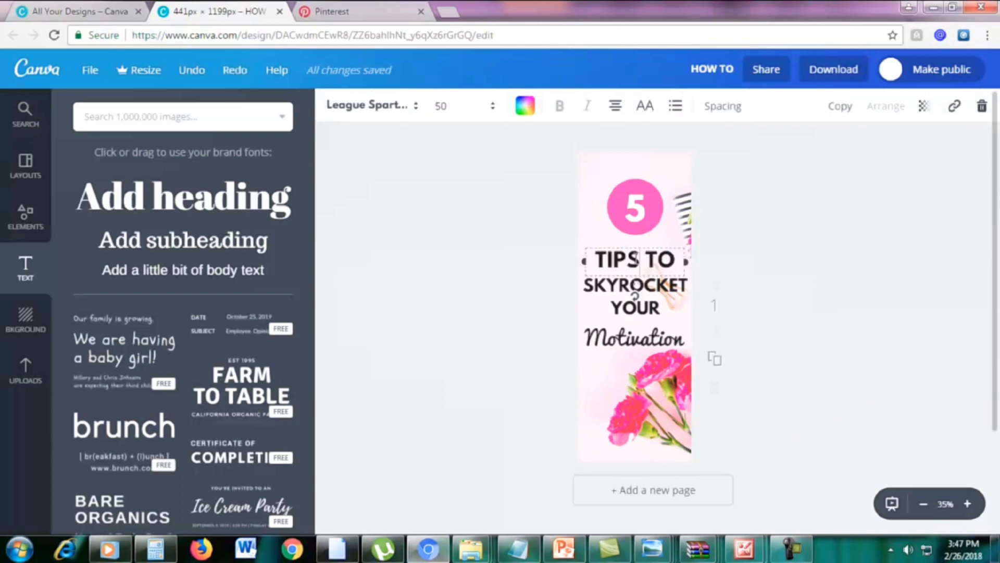
{"action": "left_click_drag", "start_coordinate": [600, 254], "coordinate": [671, 263]}
{"action": "left_click", "coordinate": [671, 263]}
{"action": "left_click", "coordinate": [640, 333]}
{"action": "left_click", "coordinate": [640, 332]}
{"action": "left_click", "coordinate": [641, 334]}
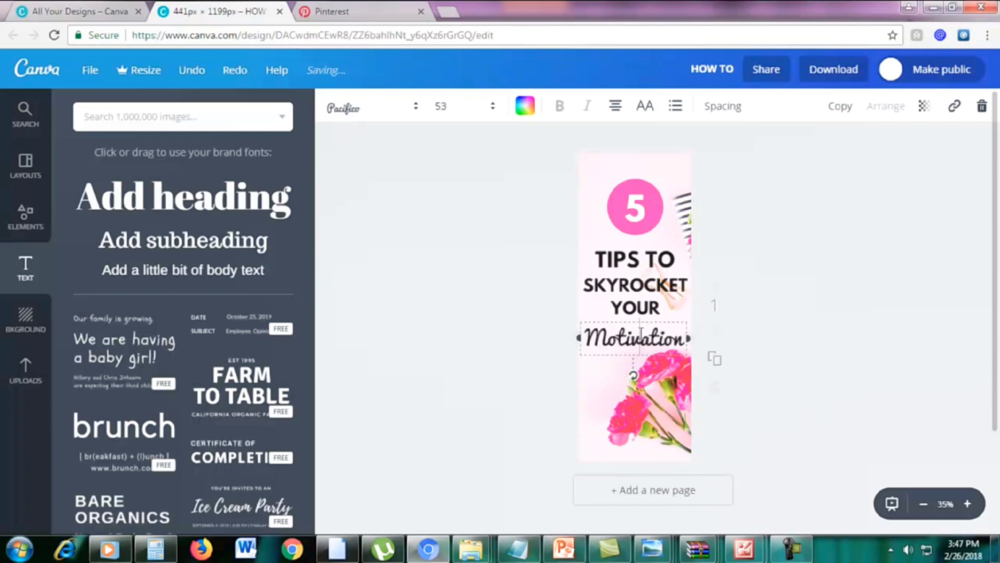
{"action": "left_click", "coordinate": [616, 262]}
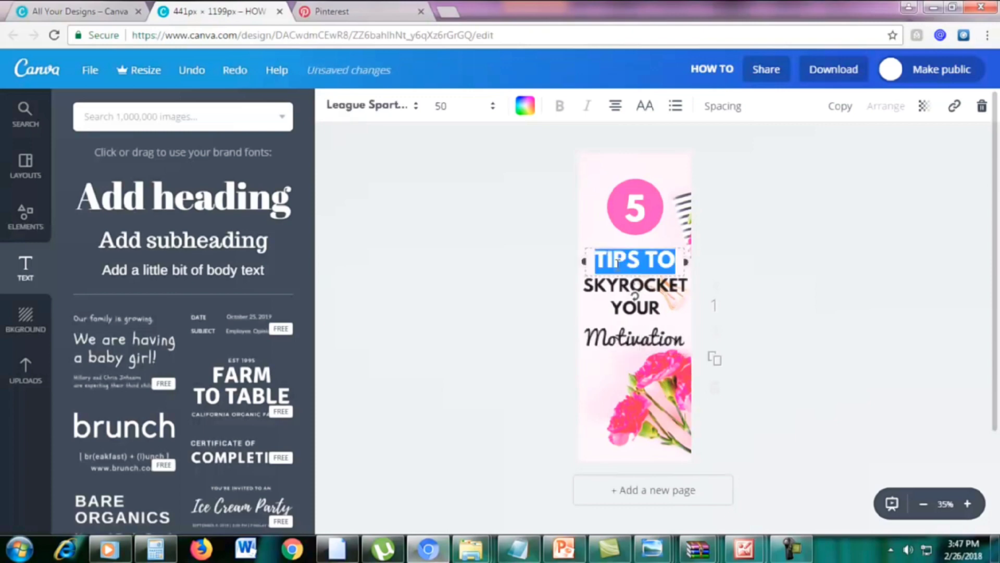
{"action": "left_click", "coordinate": [613, 336]}
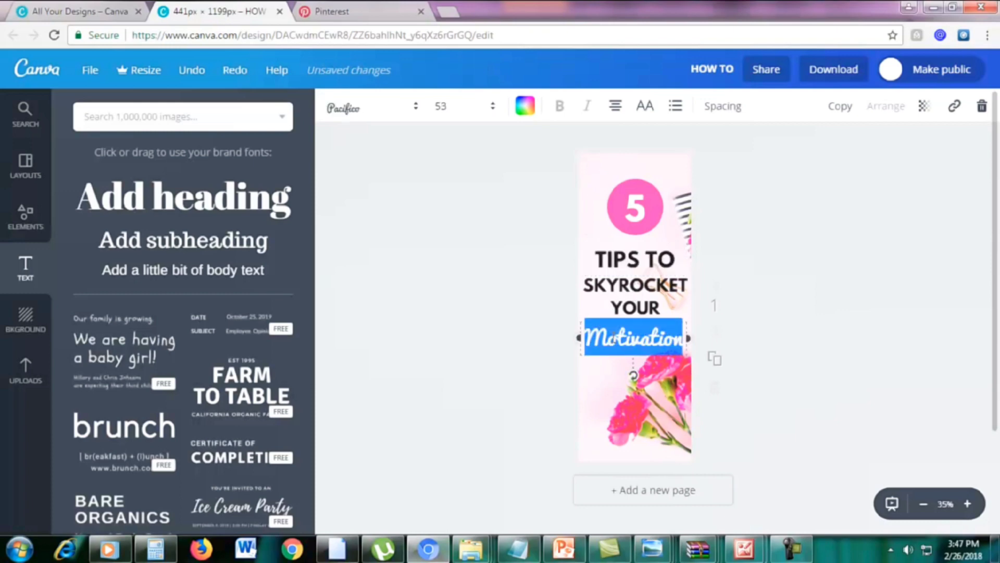
{"action": "left_click", "coordinate": [662, 327]}
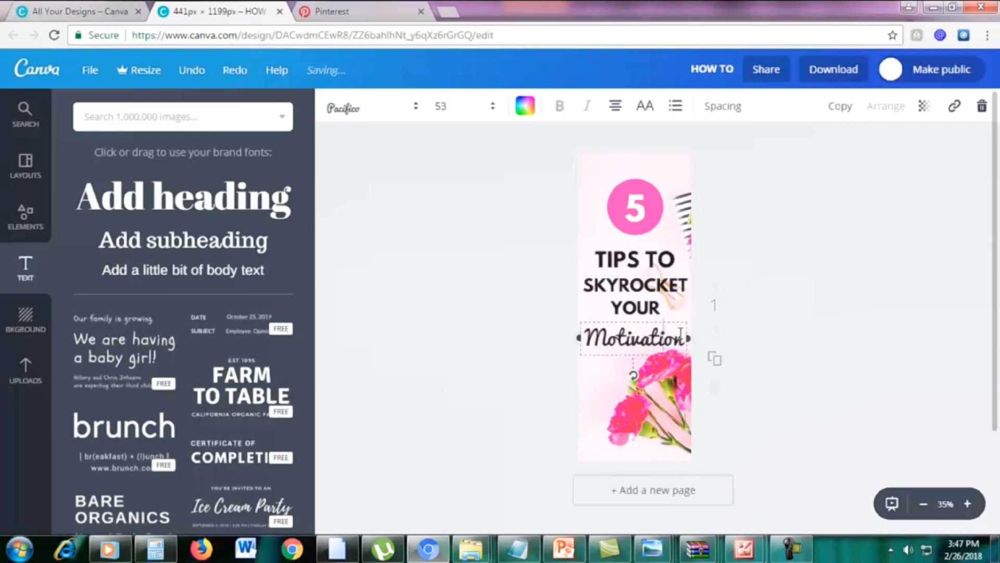
Step: Colour the "Motivation" text with the deeper pink from the document colours
{"action": "left_click_drag", "start_coordinate": [682, 332], "coordinate": [585, 337]}
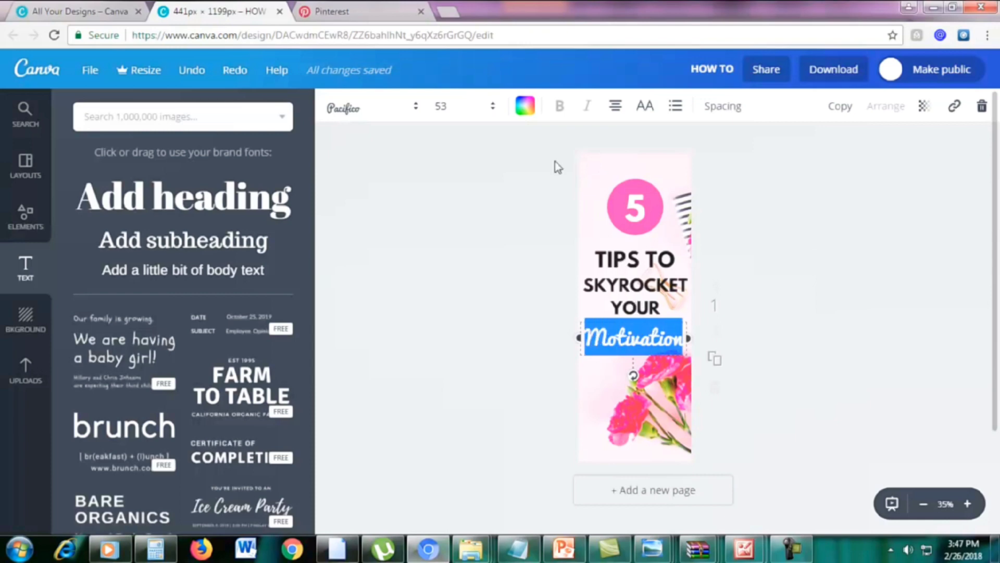
{"action": "left_click", "coordinate": [527, 110]}
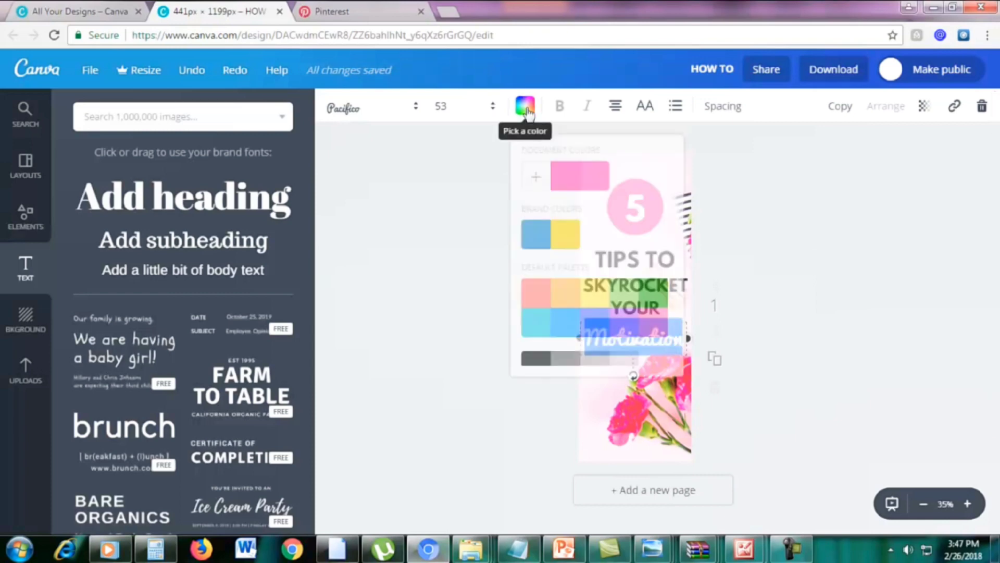
{"action": "left_click", "coordinate": [575, 181]}
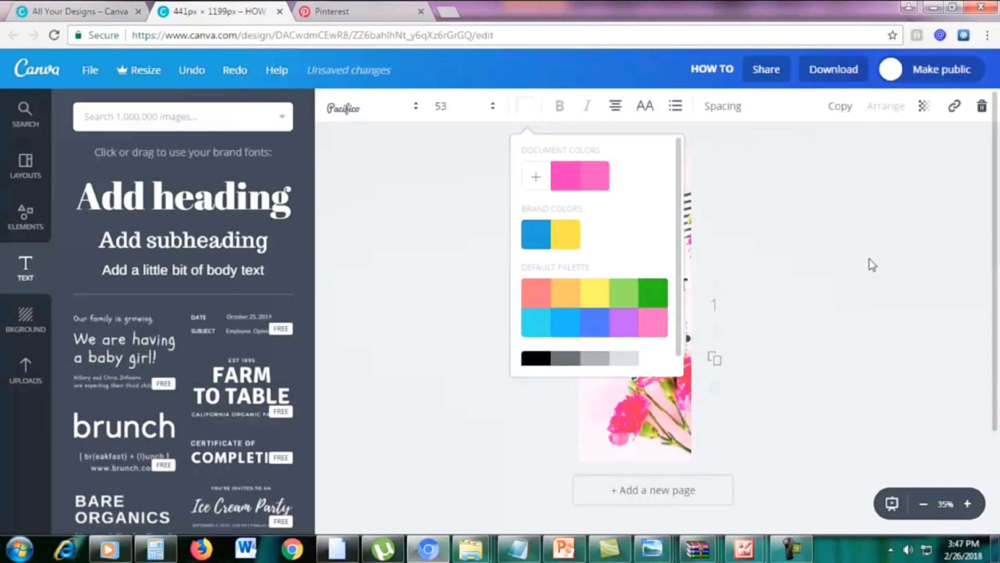
{"action": "left_click", "coordinate": [797, 306]}
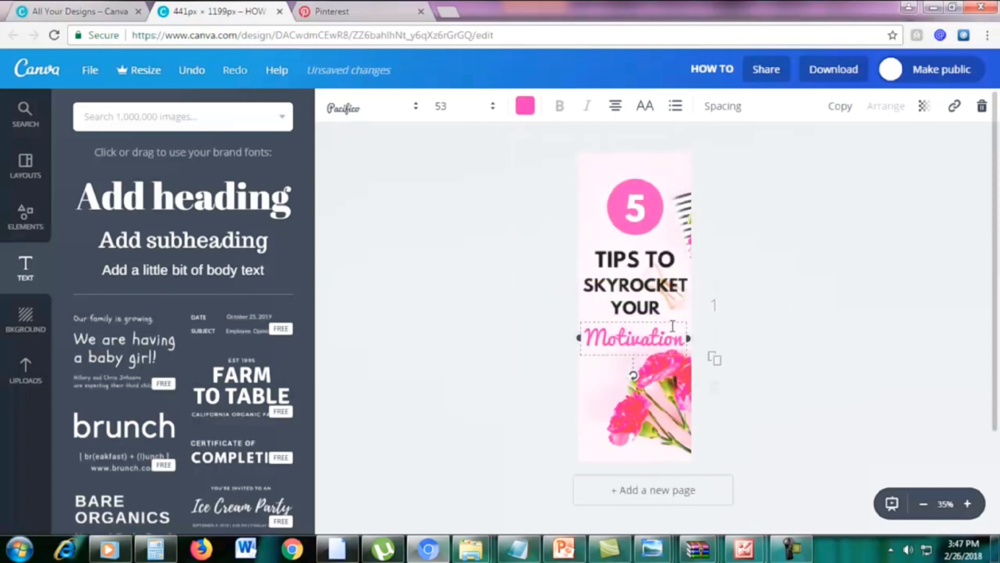
Step: Move the "Motivation" text slightly up, closer to "YOUR", and set its font size to 55
{"action": "left_click", "coordinate": [808, 352]}
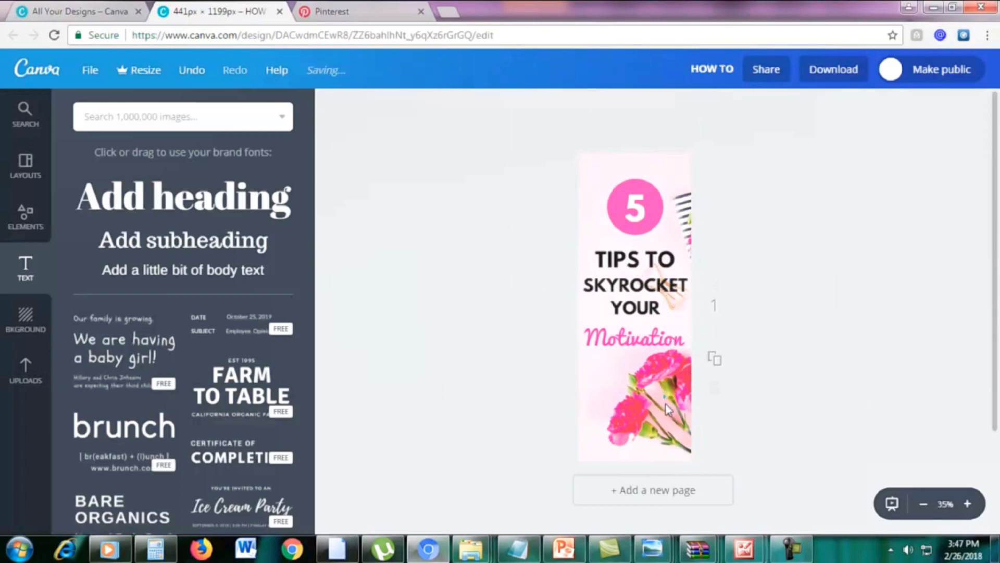
{"action": "left_click", "coordinate": [664, 345]}
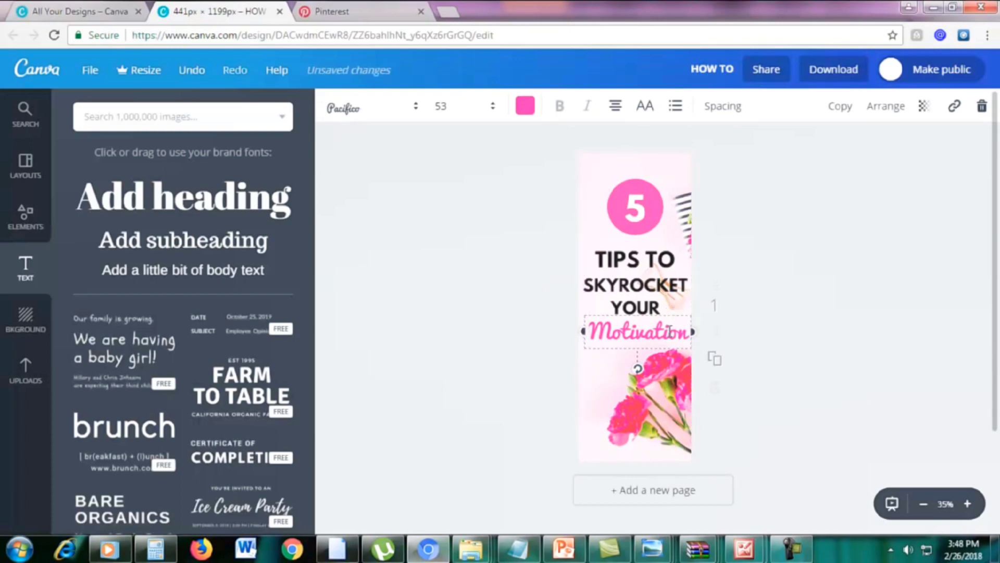
{"action": "double_click", "coordinate": [670, 333]}
{"action": "left_click", "coordinate": [445, 105]}
{"action": "type", "text": "55"}
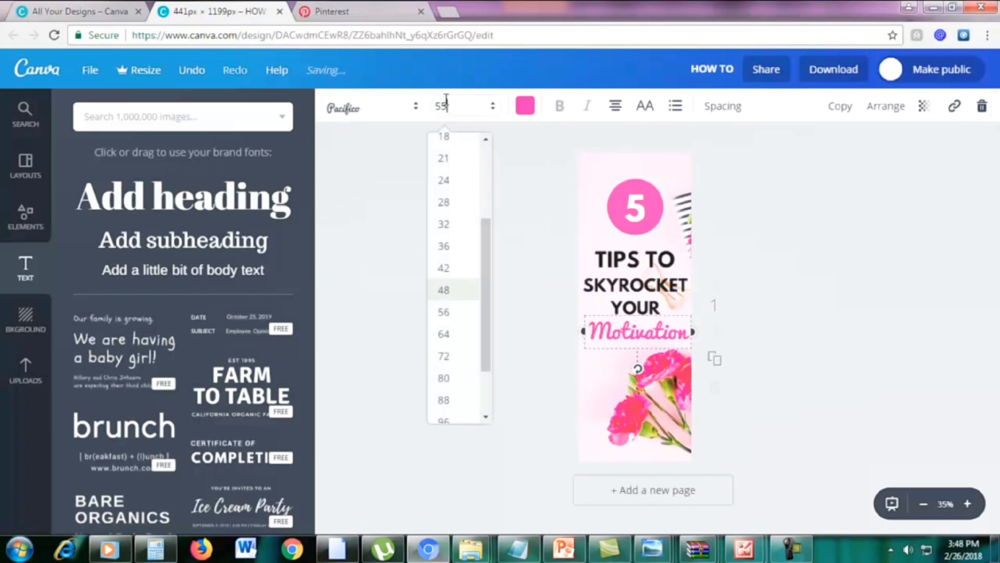
{"action": "key", "text": "Return"}
{"action": "left_click", "coordinate": [780, 317]}
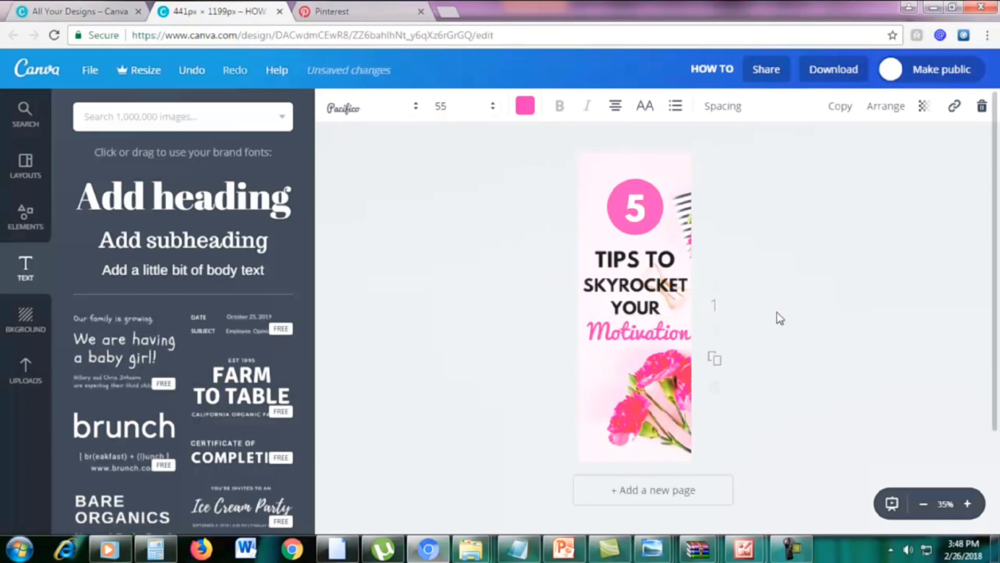
{"action": "left_click", "coordinate": [674, 385]}
{"action": "left_click", "coordinate": [569, 449]}
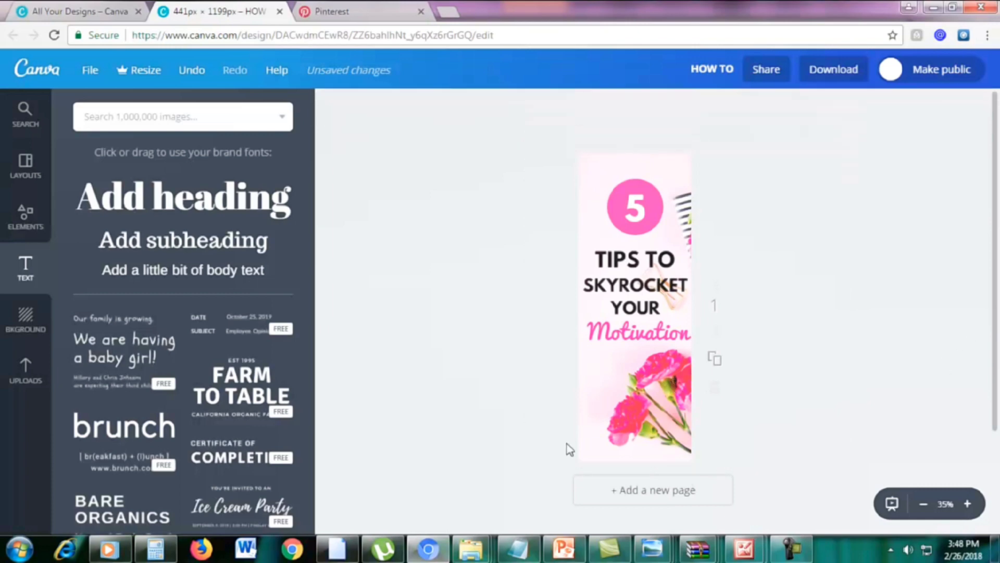
Step: Add a plain square shape and reshape it into a thin full-width bar along the page's lower edge
{"action": "left_click", "coordinate": [27, 216]}
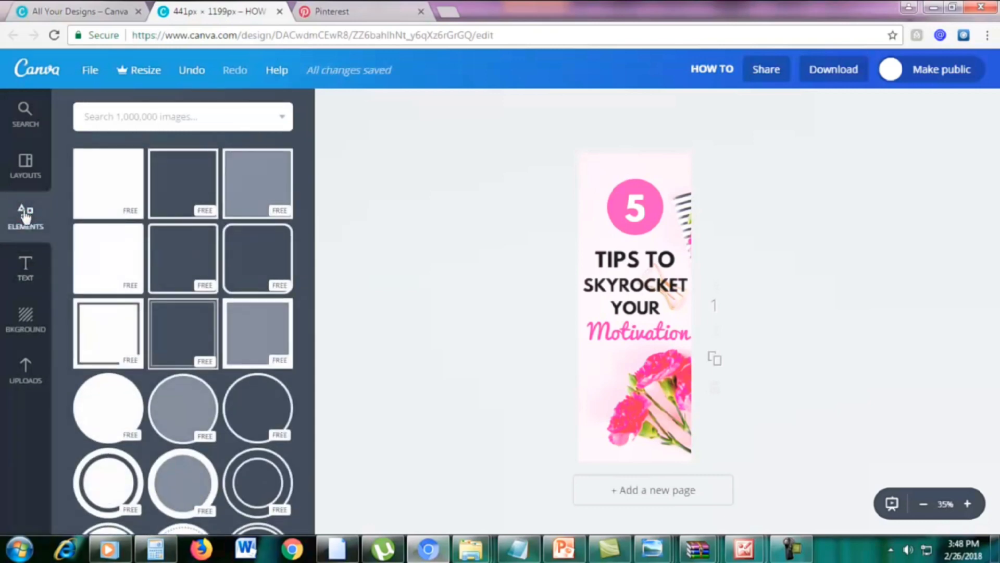
{"action": "left_click", "coordinate": [111, 175]}
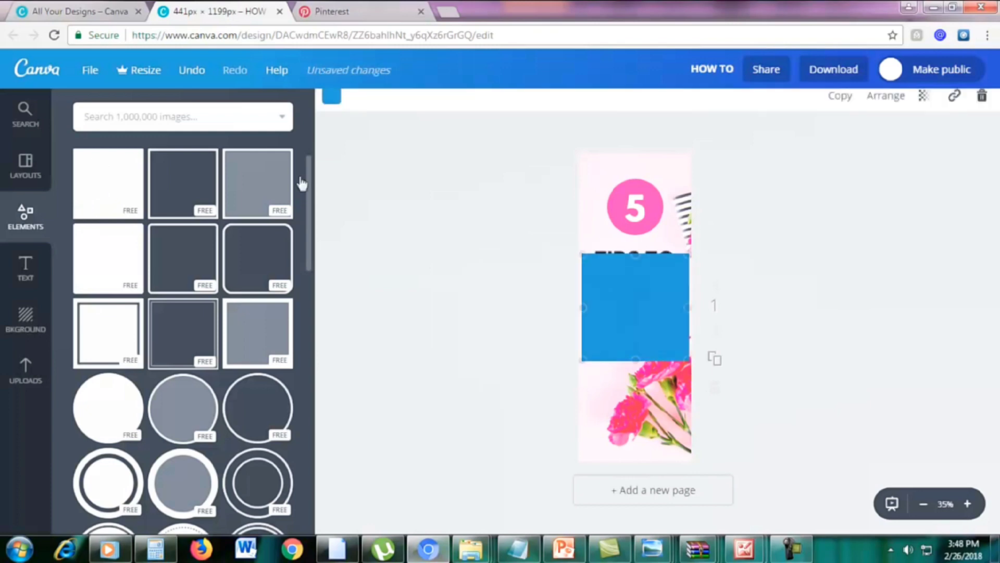
{"action": "left_click_drag", "start_coordinate": [640, 284], "coordinate": [693, 451]}
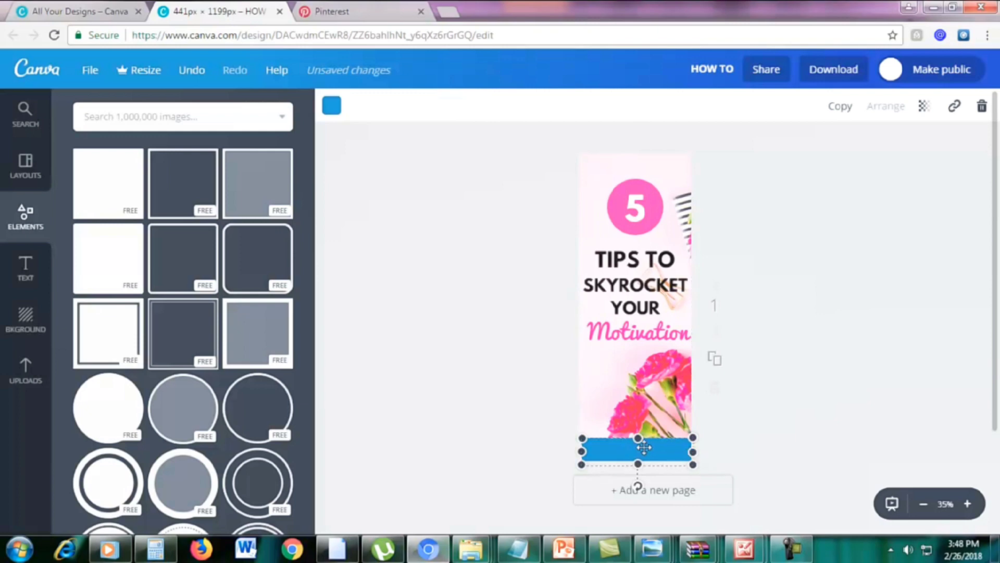
{"action": "left_click", "coordinate": [855, 421]}
Step: Colour the bar at the foot of the page black from the default palette
{"action": "left_click", "coordinate": [611, 452]}
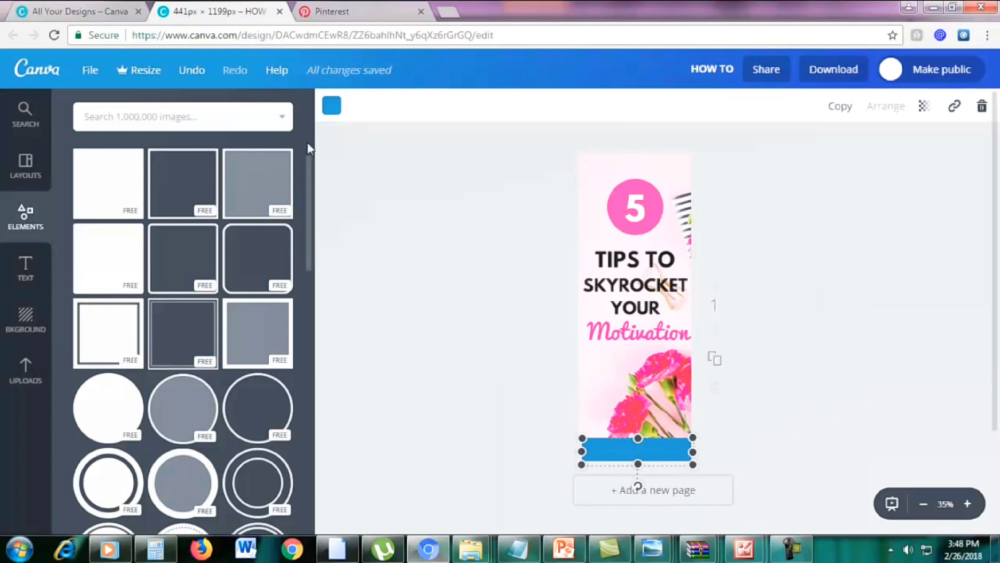
{"action": "left_click", "coordinate": [334, 106]}
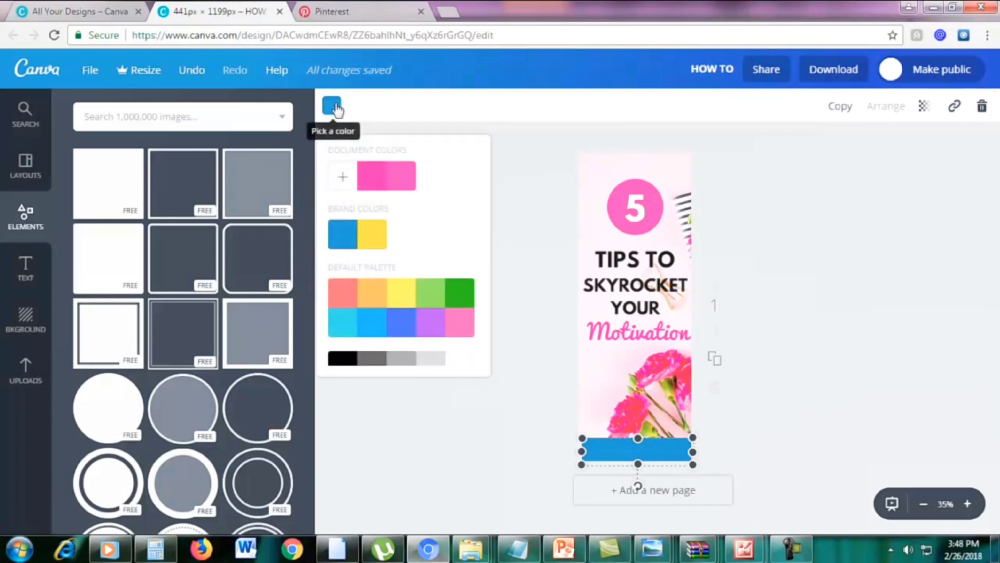
{"action": "scroll", "coordinate": [351, 315], "scroll_direction": "down", "scroll_amount": 1}
{"action": "left_click", "coordinate": [343, 344]}
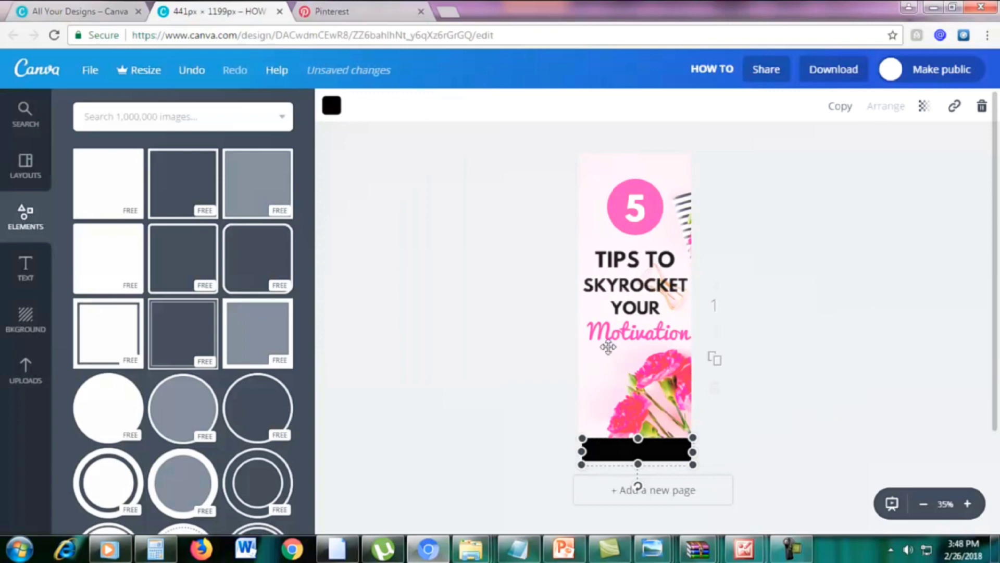
{"action": "left_click", "coordinate": [452, 352]}
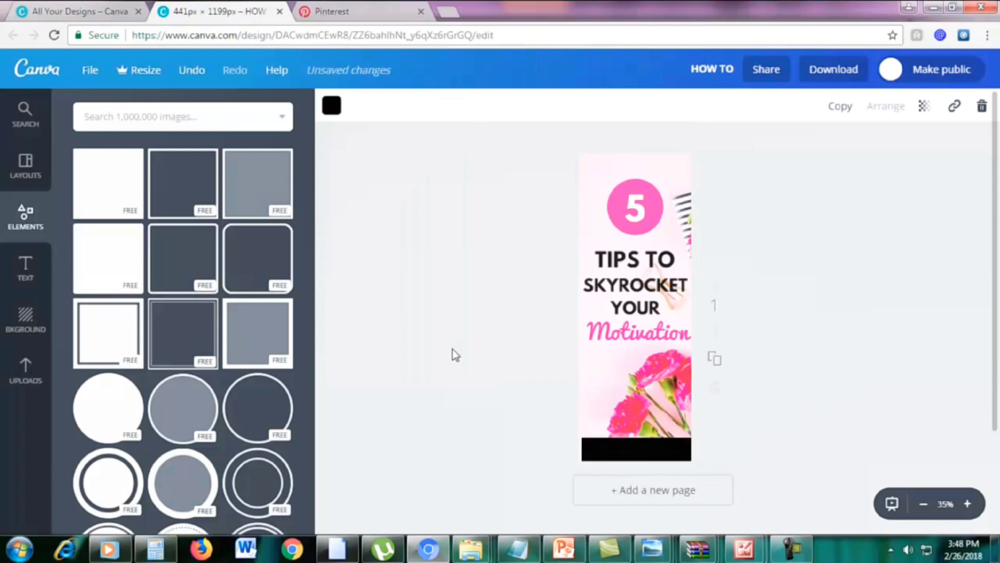
Step: Add a subheading text onto the black bar and replace its wording with "marketingboo.com"
{"action": "left_click", "coordinate": [23, 268]}
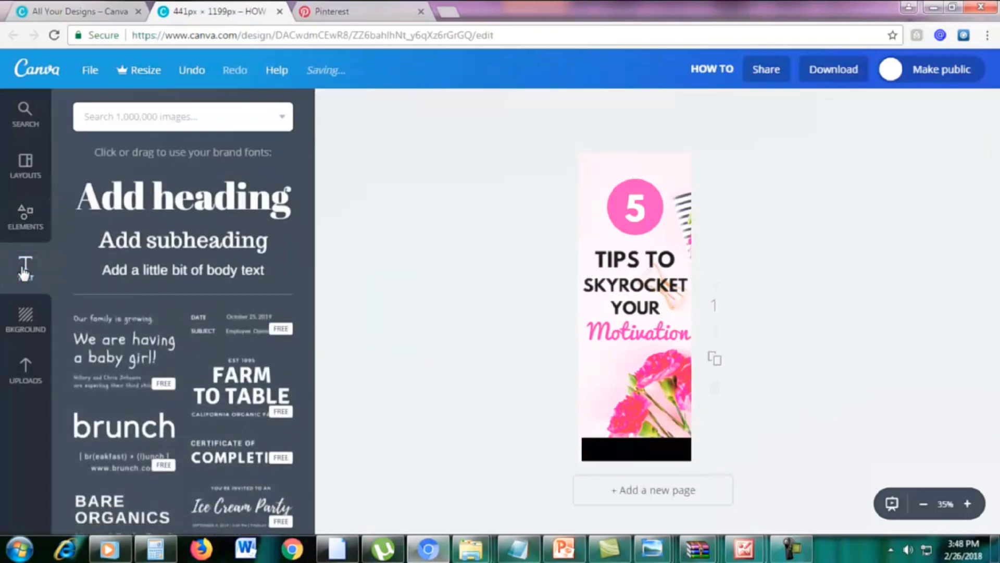
{"action": "left_click", "coordinate": [159, 243]}
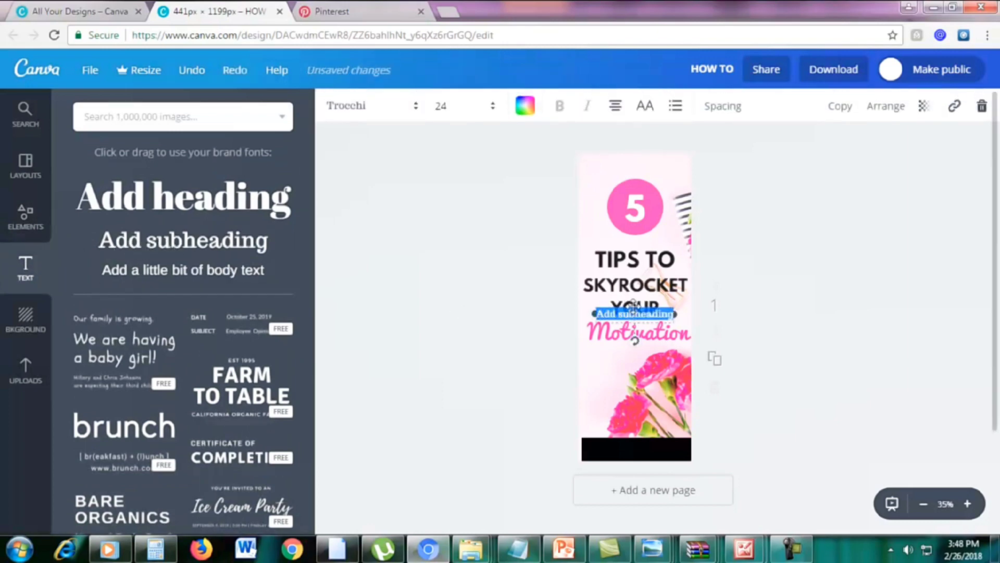
{"action": "left_click_drag", "start_coordinate": [633, 304], "coordinate": [631, 442]}
{"action": "key", "text": "BackSpace"}
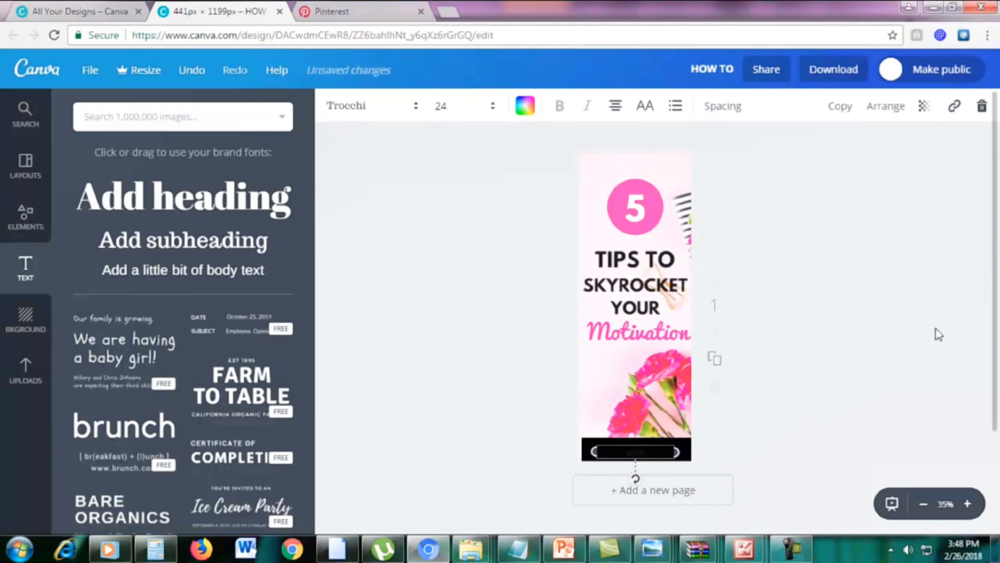
{"action": "type", "text": "com"}
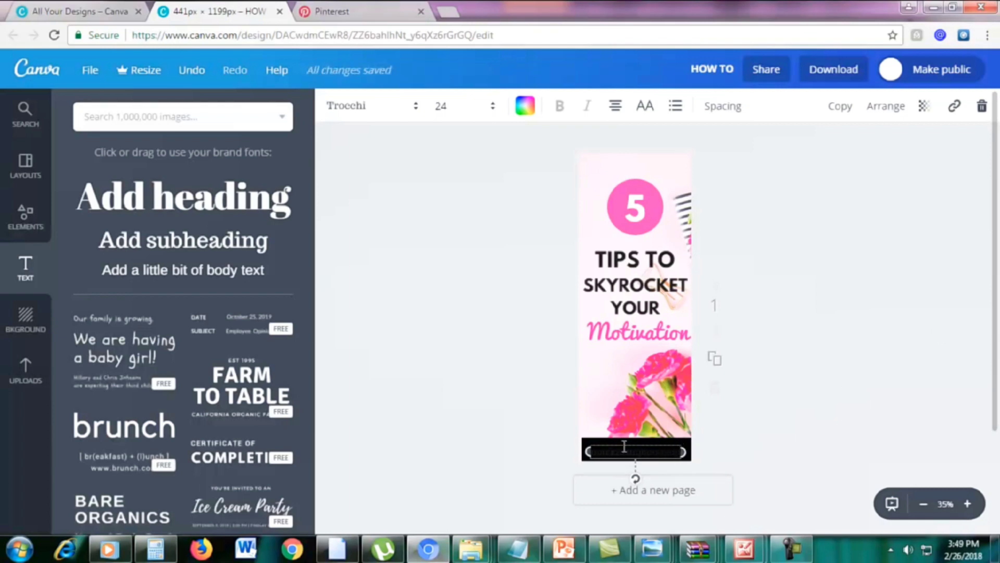
Step: Colour the "marketingboo.com" text white and adjust its position slightly on the black bar
{"action": "triple_click", "coordinate": [603, 452]}
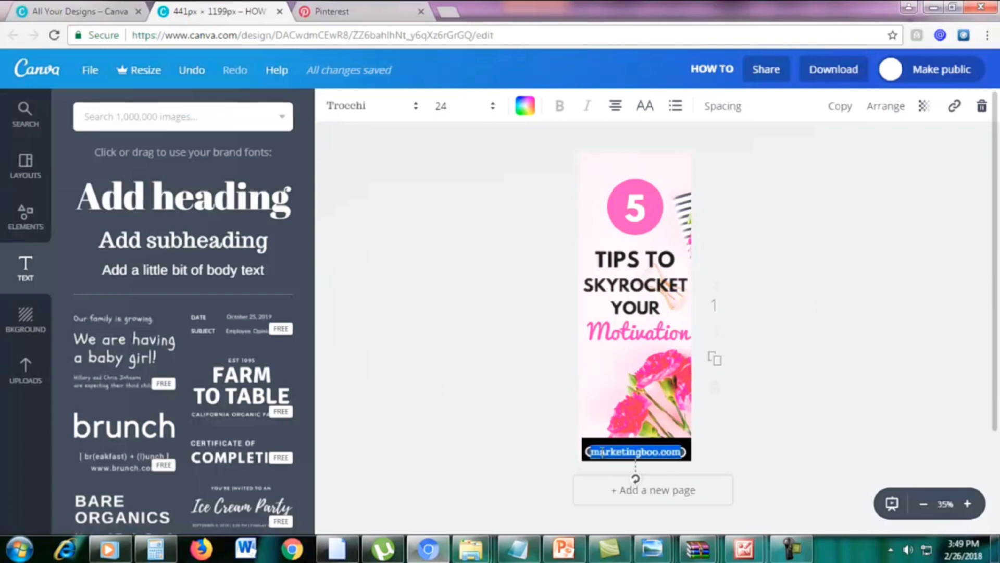
{"action": "left_click", "coordinate": [524, 106]}
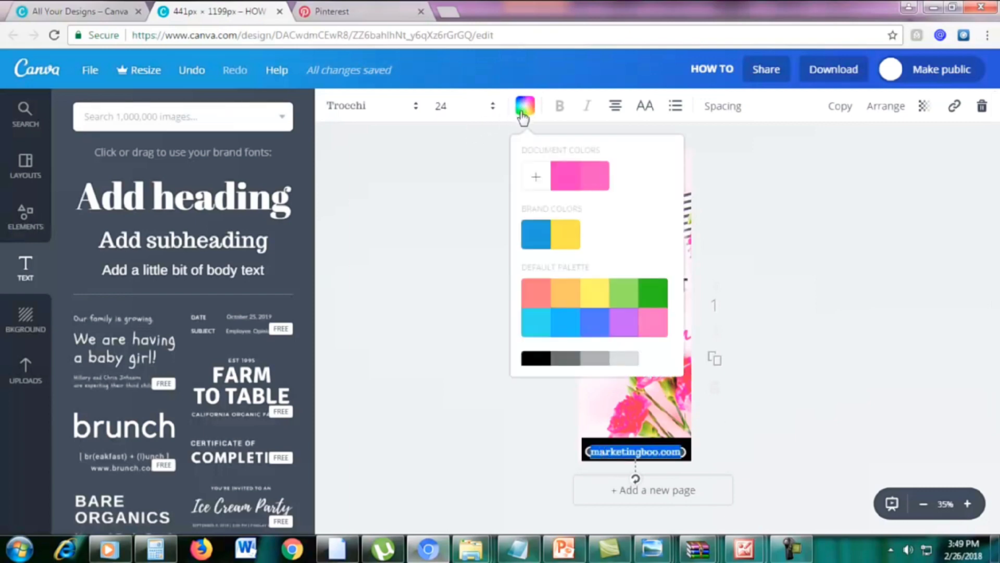
{"action": "scroll", "coordinate": [646, 338], "scroll_direction": "down", "scroll_amount": 1}
{"action": "left_click", "coordinate": [650, 354]}
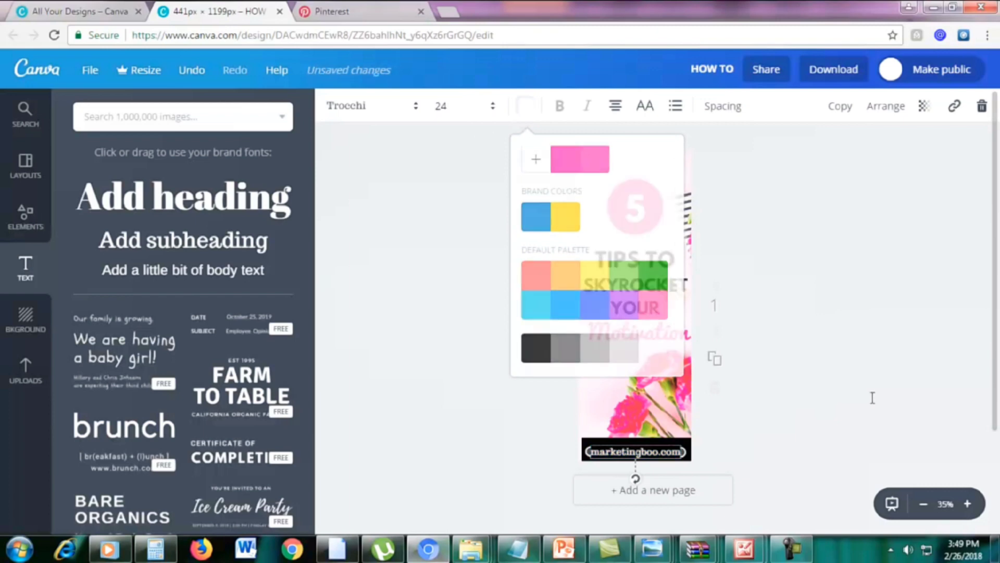
{"action": "left_click", "coordinate": [825, 438]}
{"action": "left_click_drag", "start_coordinate": [670, 447], "coordinate": [670, 449]}
{"action": "left_click", "coordinate": [742, 415]}
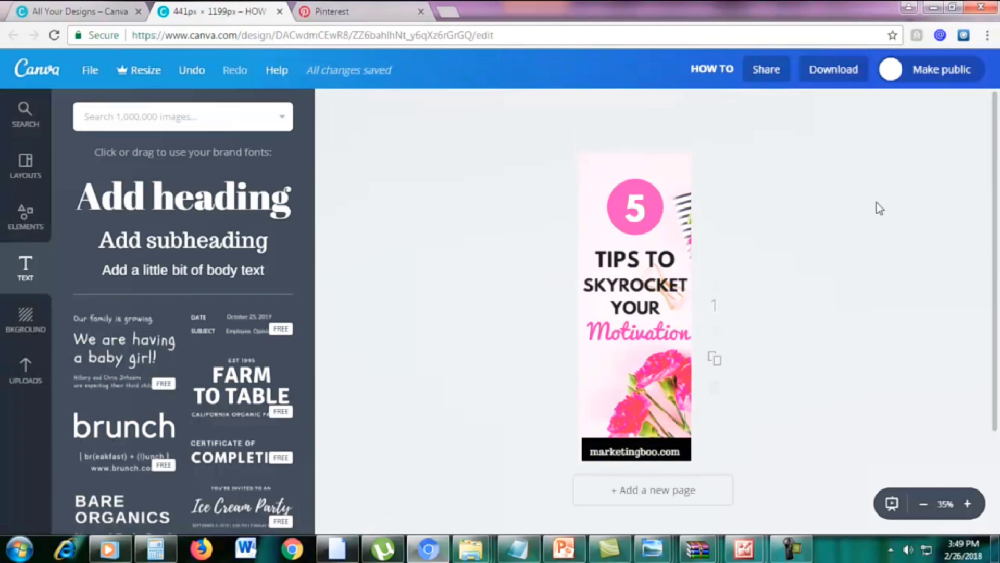
Step: Review the finished pin at 50% zoom, then download it as a PNG and dismiss the download message
{"action": "scroll", "coordinate": [868, 284], "scroll_direction": "down", "scroll_amount": 2}
{"action": "scroll", "coordinate": [868, 283], "scroll_direction": "up", "scroll_amount": 2}
{"action": "left_click", "coordinate": [967, 504]}
{"action": "scroll", "coordinate": [921, 411], "scroll_direction": "up", "scroll_amount": 2}
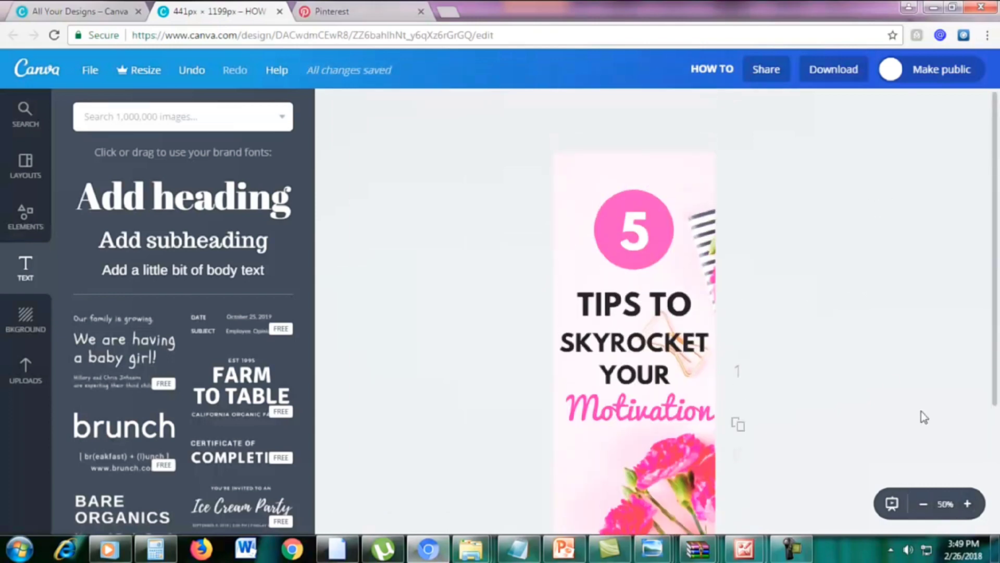
{"action": "scroll", "coordinate": [921, 411], "scroll_direction": "down", "scroll_amount": 2}
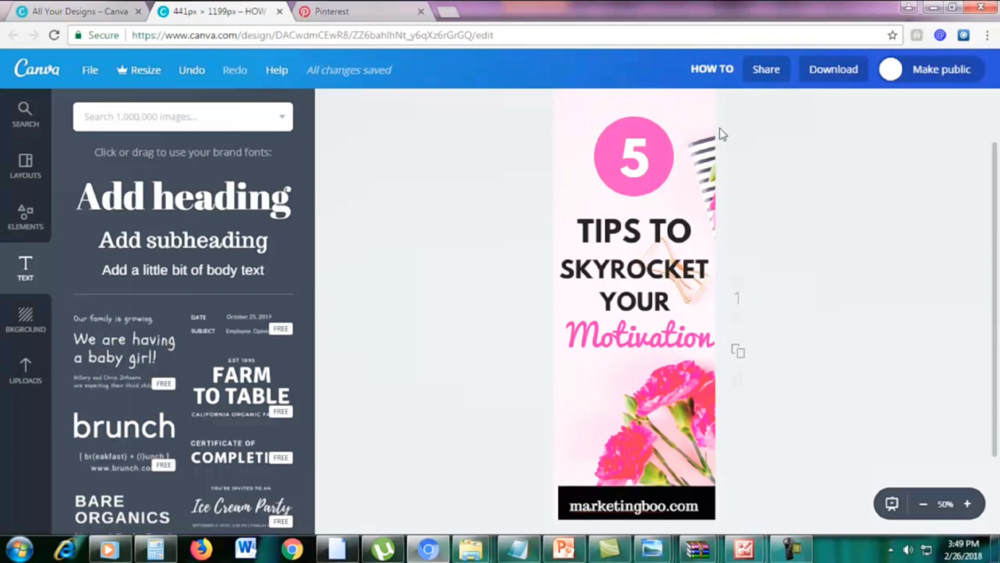
{"action": "left_click", "coordinate": [834, 70]}
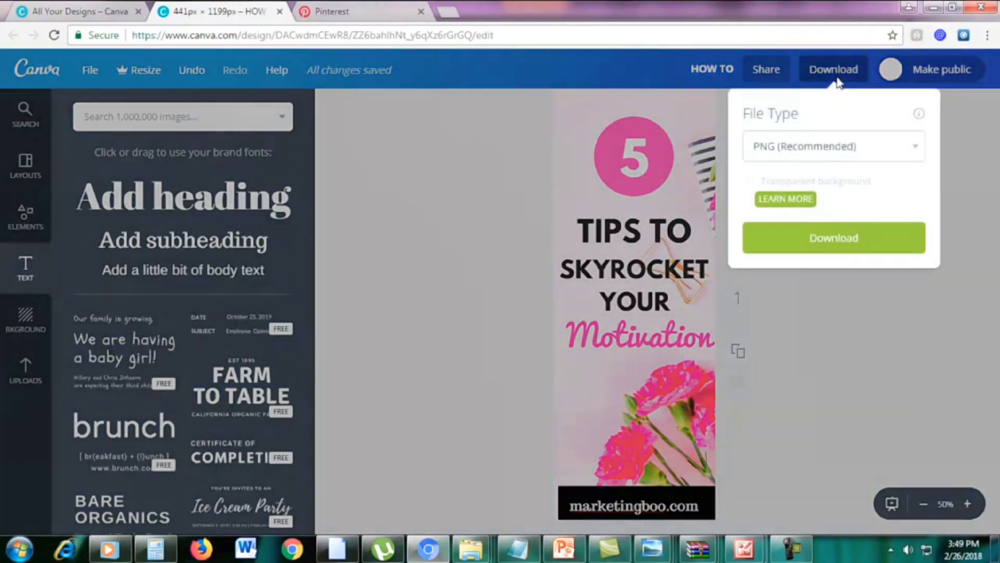
{"action": "left_click", "coordinate": [823, 142]}
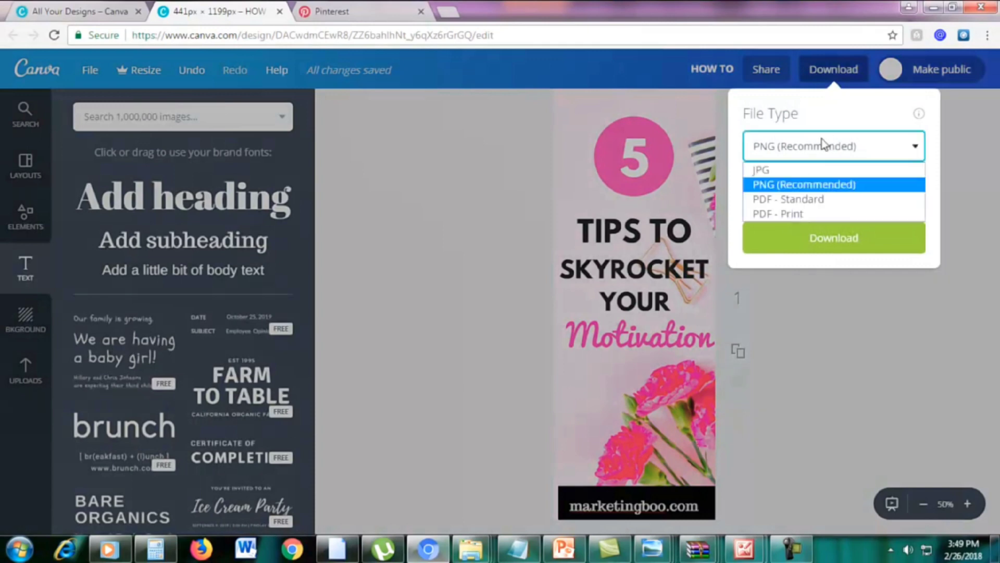
{"action": "left_click", "coordinate": [807, 185]}
{"action": "left_click", "coordinate": [812, 238]}
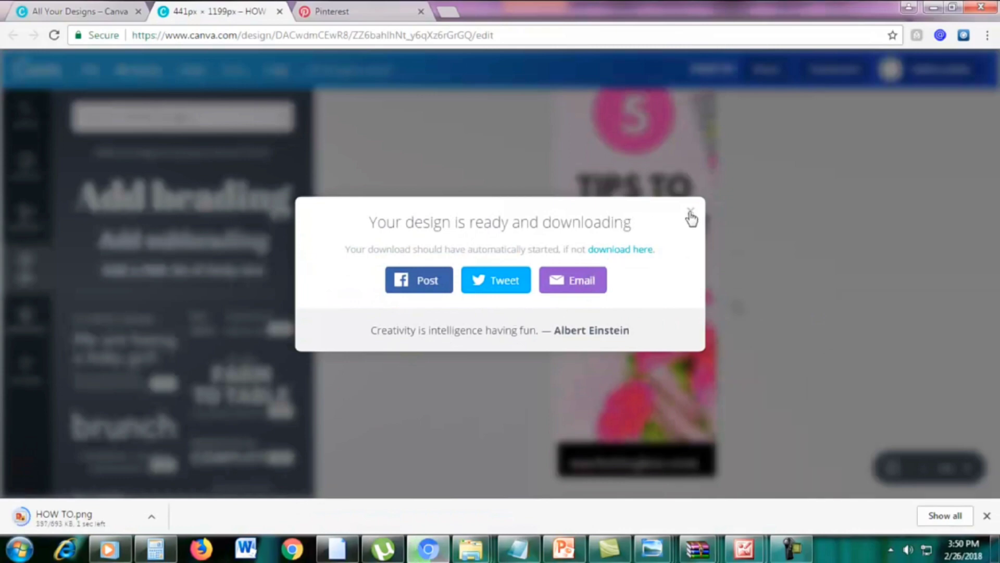
{"action": "left_click", "coordinate": [690, 214]}
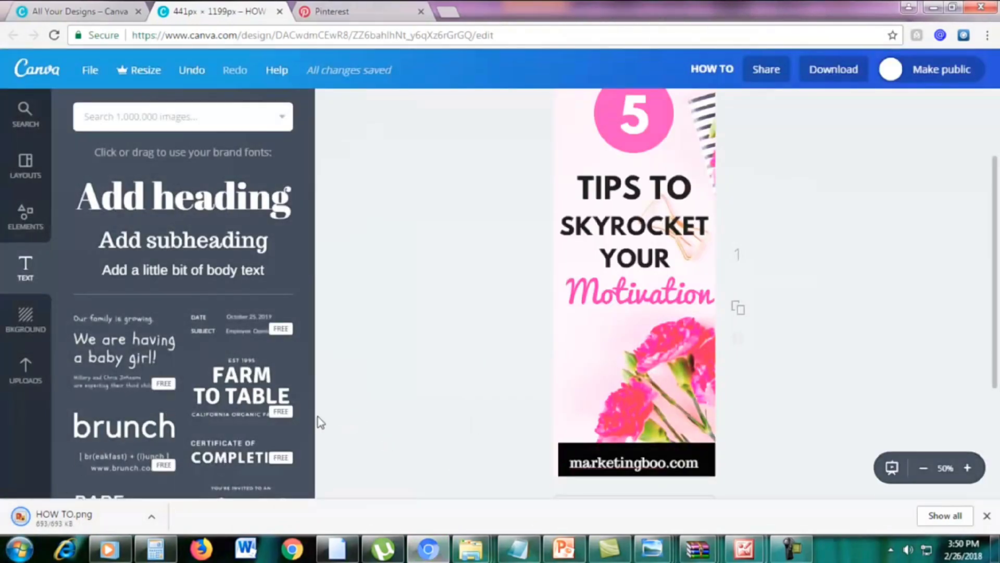
Step: Open the downloaded HOW TO.png in Windows Photo Viewer, inspect it enlarged and at full height, then return to the Canva design
{"action": "left_click", "coordinate": [986, 35]}
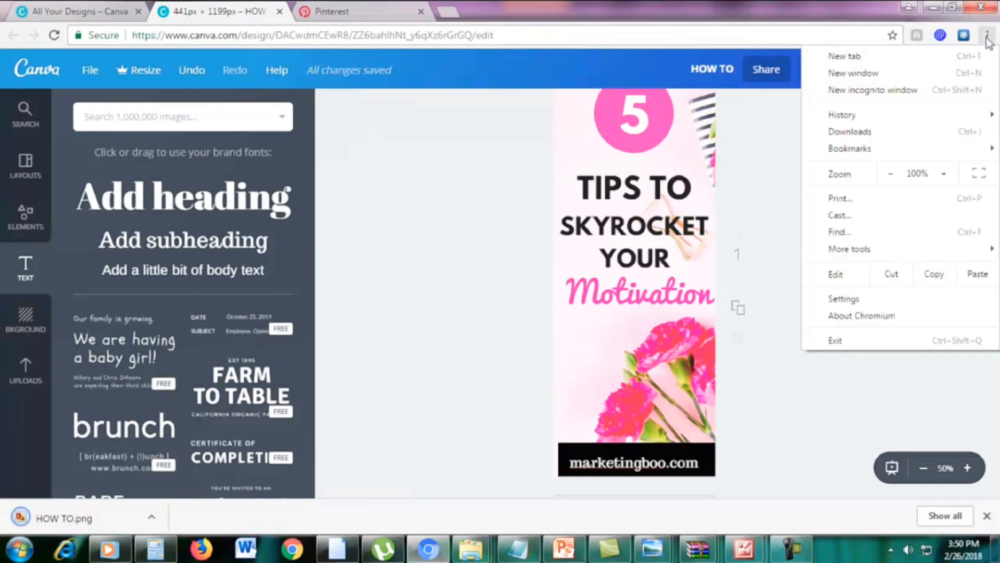
{"action": "left_click", "coordinate": [490, 273]}
{"action": "left_click", "coordinate": [16, 515]}
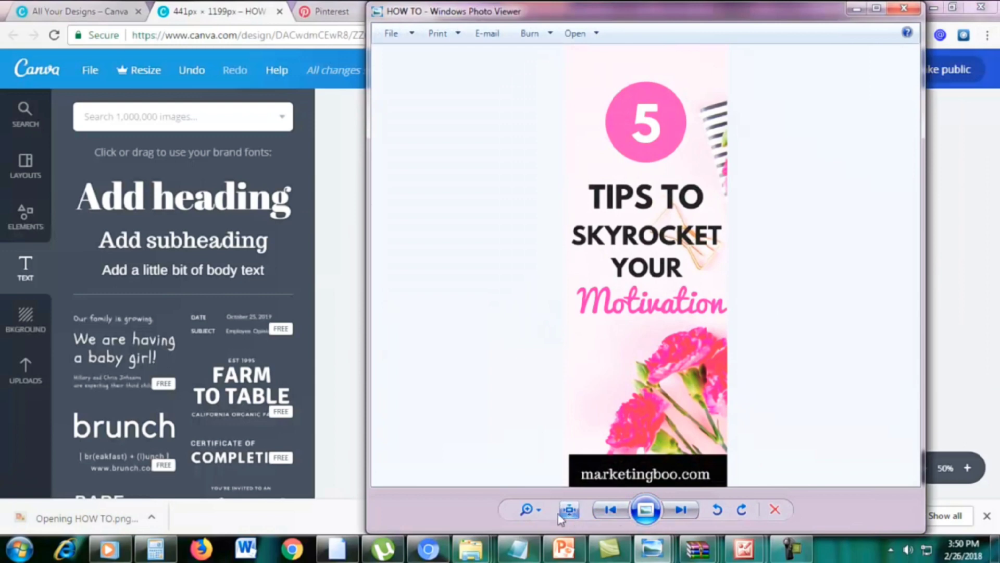
{"action": "left_click", "coordinate": [542, 512]}
{"action": "mouse_move", "coordinate": [542, 512]}
{"action": "left_mouse_down"}
{"action": "mouse_move", "coordinate": [542, 494]}
{"action": "mouse_move", "coordinate": [542, 503]}
{"action": "left_mouse_up"}
{"action": "left_click", "coordinate": [876, 8]}
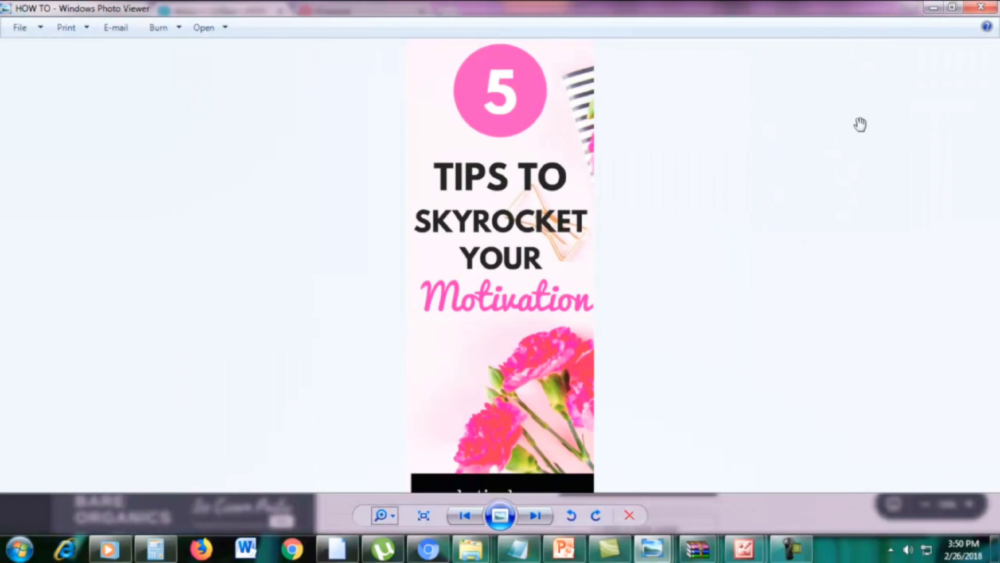
{"action": "scroll", "coordinate": [833, 215], "scroll_direction": "up", "scroll_amount": 4}
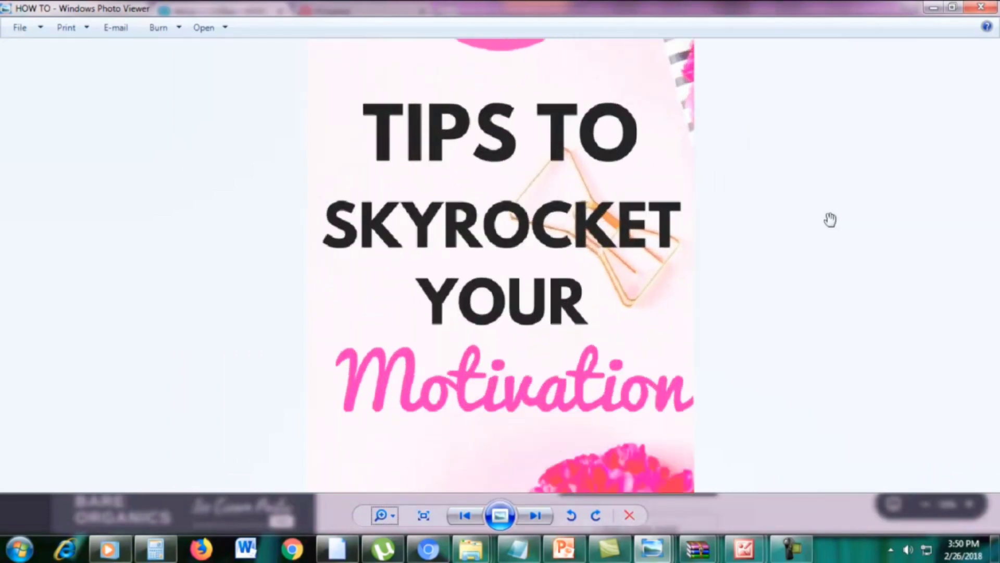
{"action": "scroll", "coordinate": [888, 193], "scroll_direction": "down", "scroll_amount": 4}
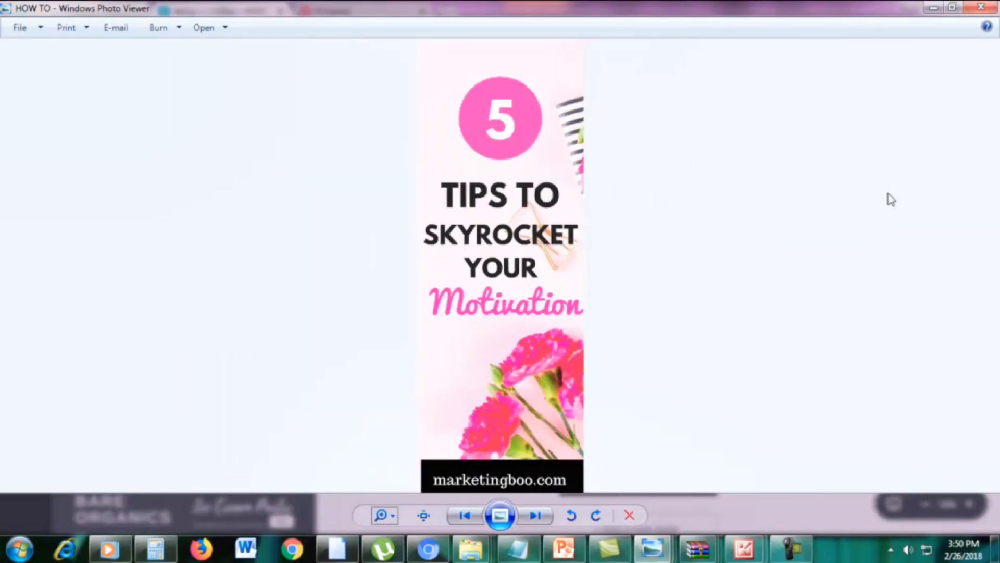
{"action": "left_click", "coordinate": [934, 8]}
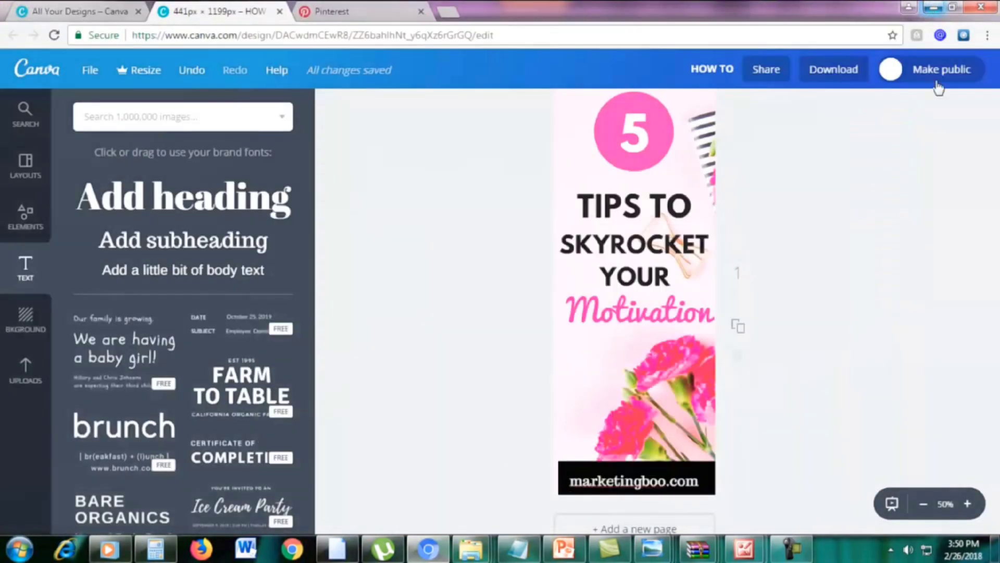